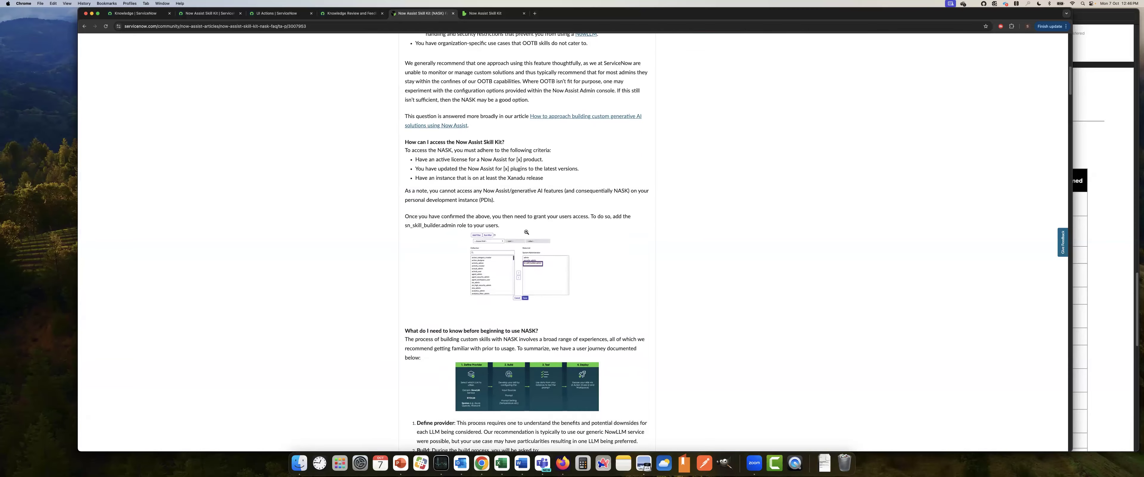
Review the Now Assist Skill Kit FAQ article, from access requirements through the build process to the supported LLMs
{"action": "scroll", "coordinate": [566, 260], "scroll_direction": "down", "scroll_amount": 15}
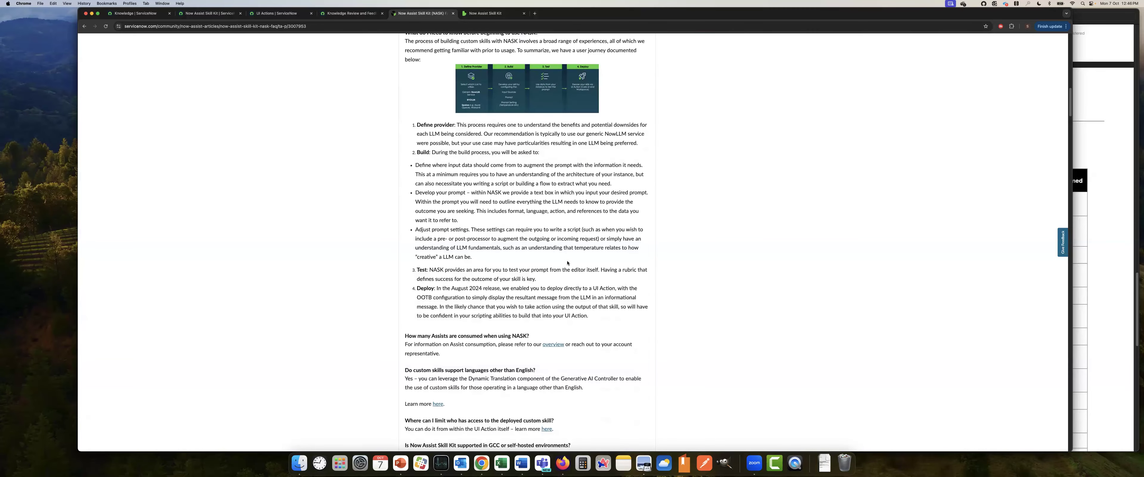
{"action": "scroll", "coordinate": [573, 265], "scroll_direction": "down", "scroll_amount": 7}
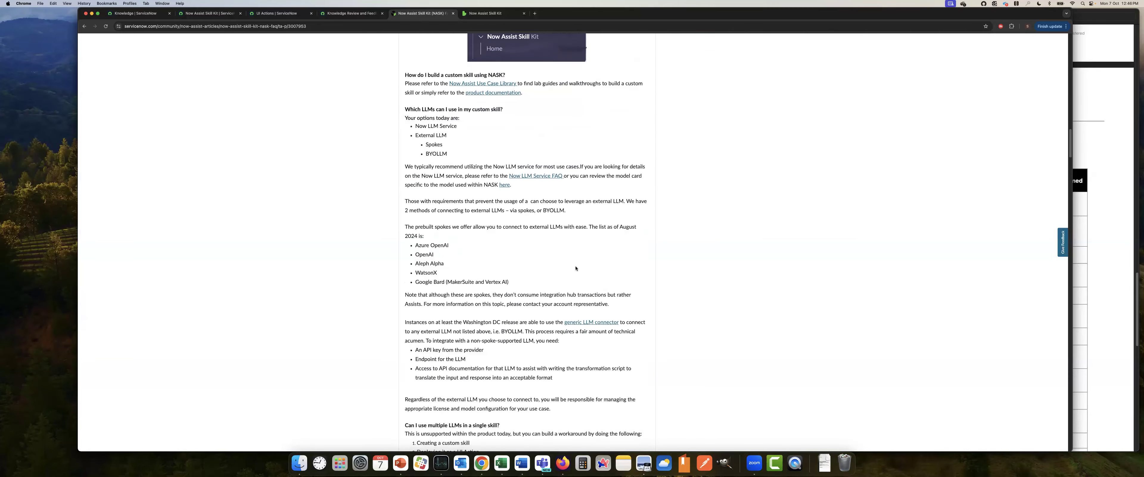
{"action": "scroll", "coordinate": [576, 264], "scroll_direction": "up", "scroll_amount": 10}
{"action": "scroll", "coordinate": [577, 264], "scroll_direction": "up", "scroll_amount": 20}
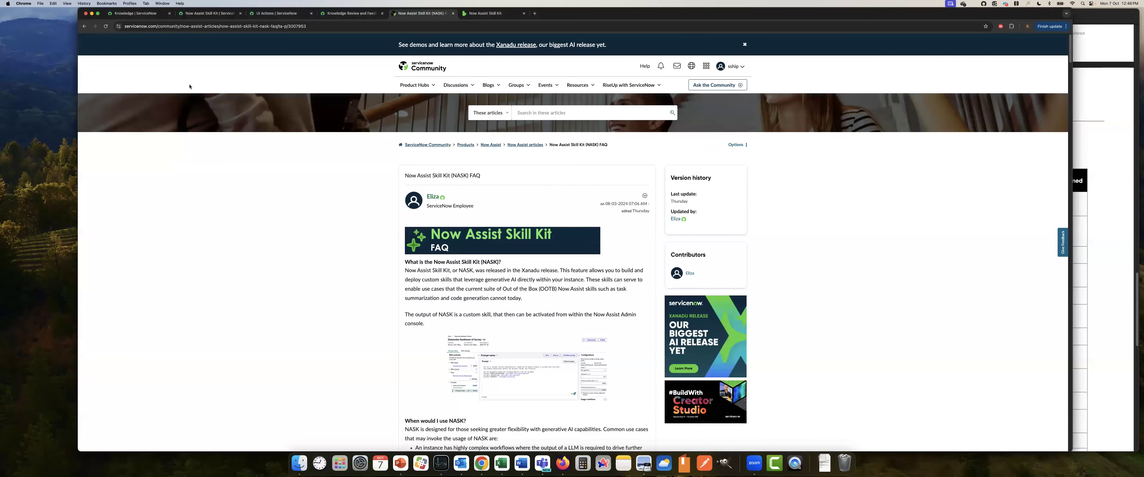
Switch to the ServiceNow instance and open the Now Assist Skill Kit home page, filtering the navigation for "Now assi"
{"action": "left_click", "coordinate": [138, 14]}
{"action": "left_click", "coordinate": [198, 14]}
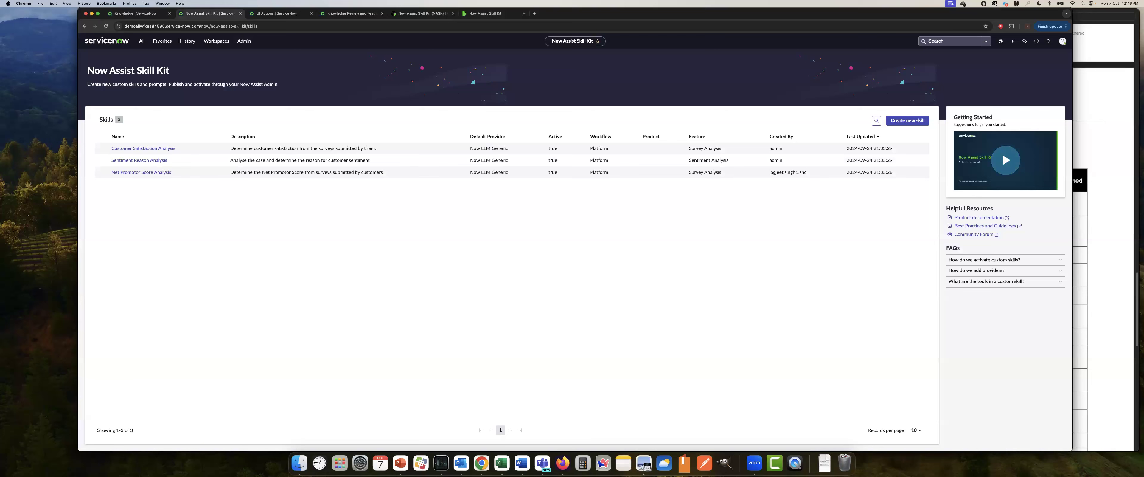
{"action": "left_click", "coordinate": [1061, 44]}
{"action": "left_click", "coordinate": [1062, 42]}
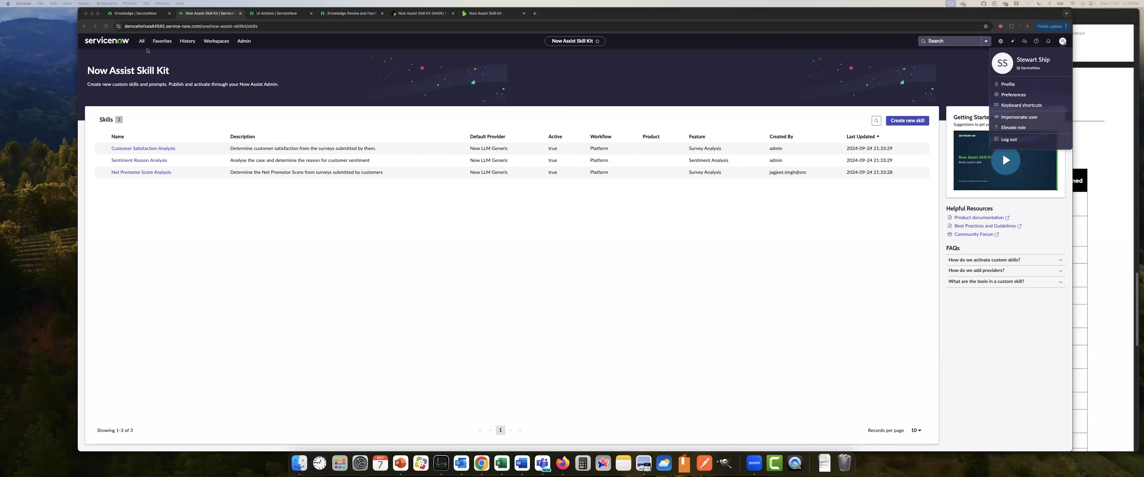
{"action": "left_click", "coordinate": [142, 41]}
{"action": "left_click", "coordinate": [142, 40]}
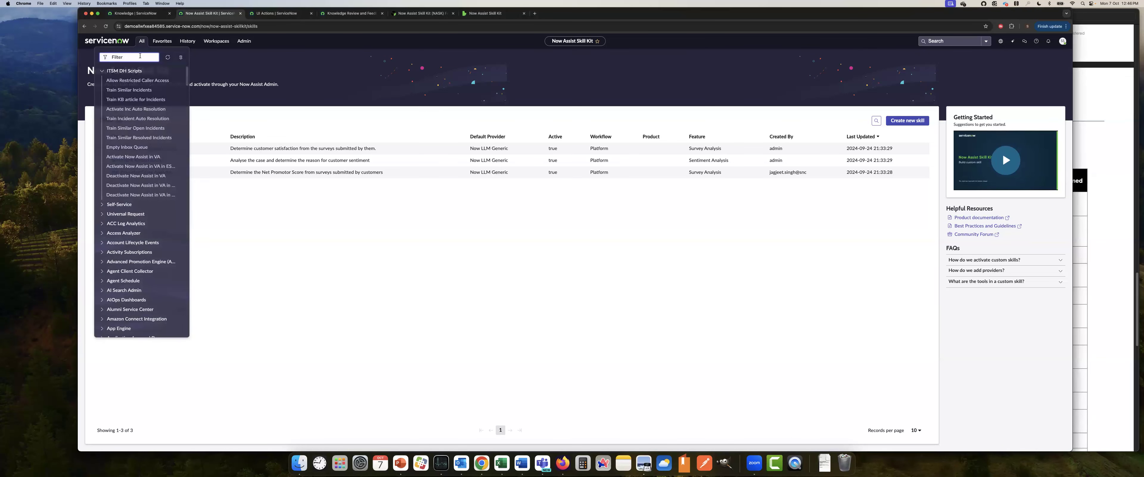
{"action": "type", "text": "Now assi"}
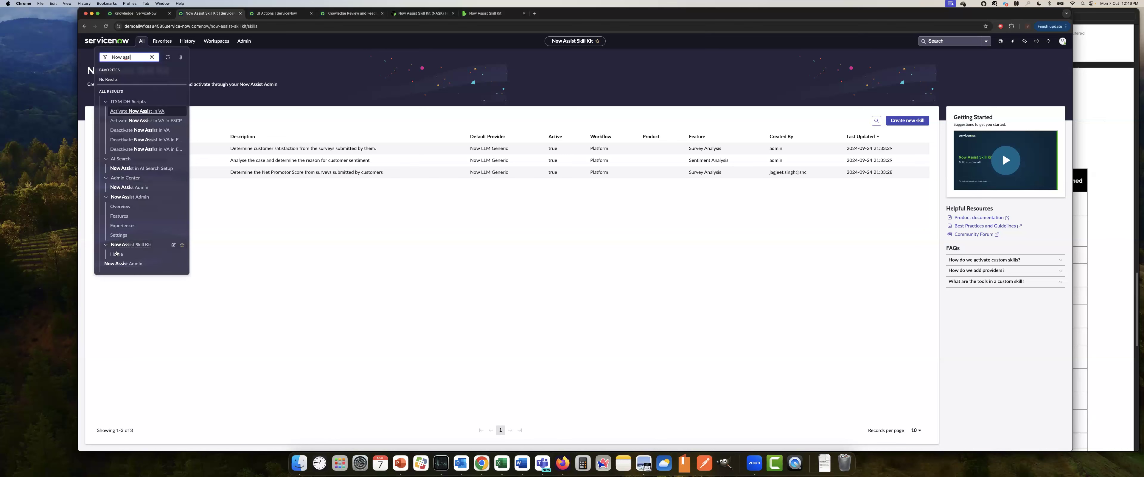
{"action": "left_click", "coordinate": [117, 255]}
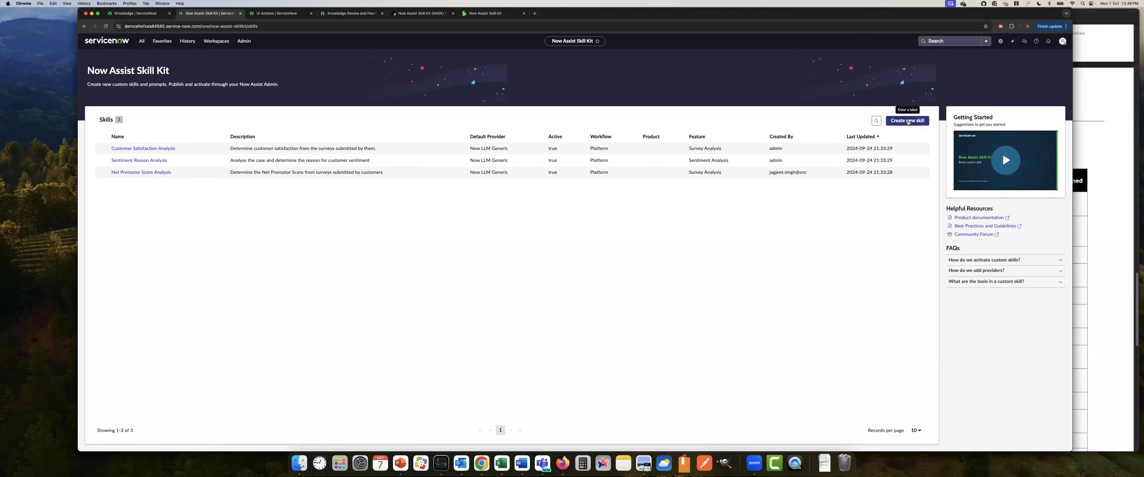
Create a new skill named "Knowledge Article Analysis" with Now LLM Generic as default provider and provider API
{"action": "left_click", "coordinate": [908, 122]}
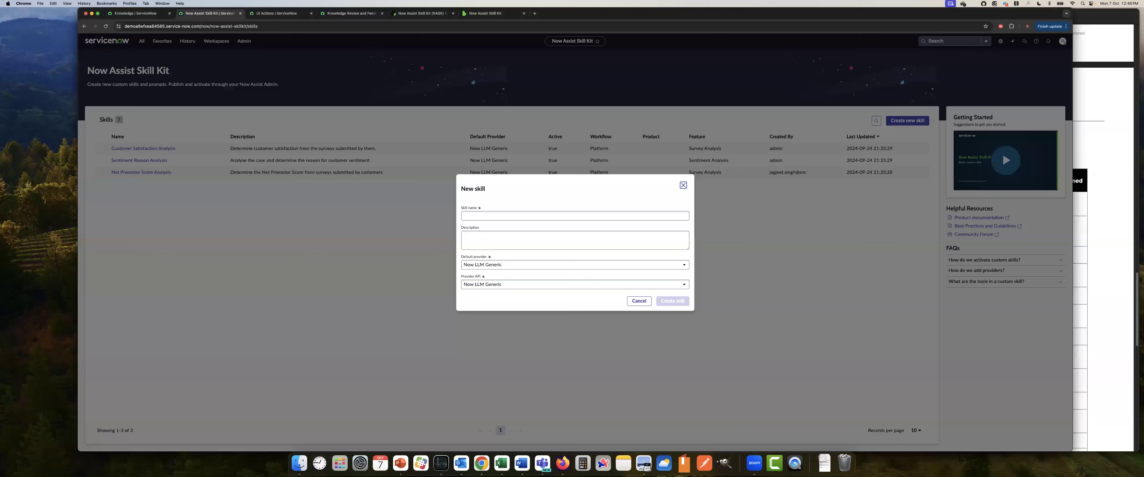
{"action": "left_click", "coordinate": [514, 217]}
{"action": "type", "text": "Knowledge"}
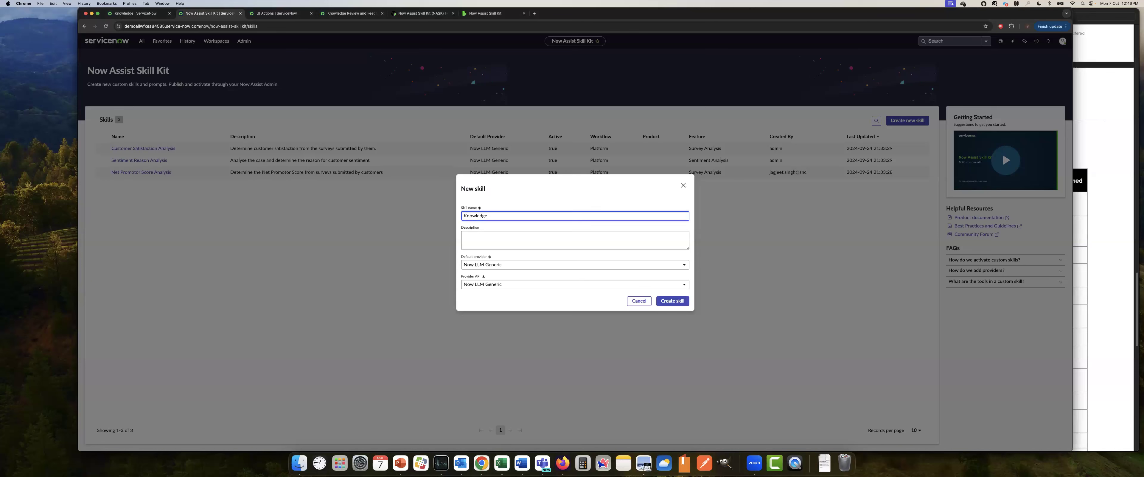
{"action": "type", "text": " Article ANal"}
{"action": "key", "text": "BackSpace"}
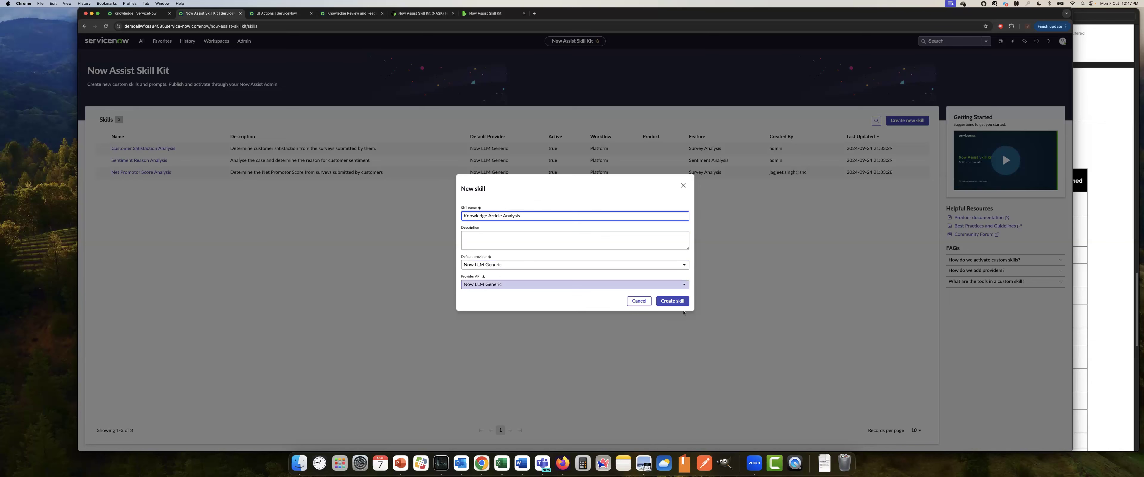
{"action": "left_click", "coordinate": [675, 301]}
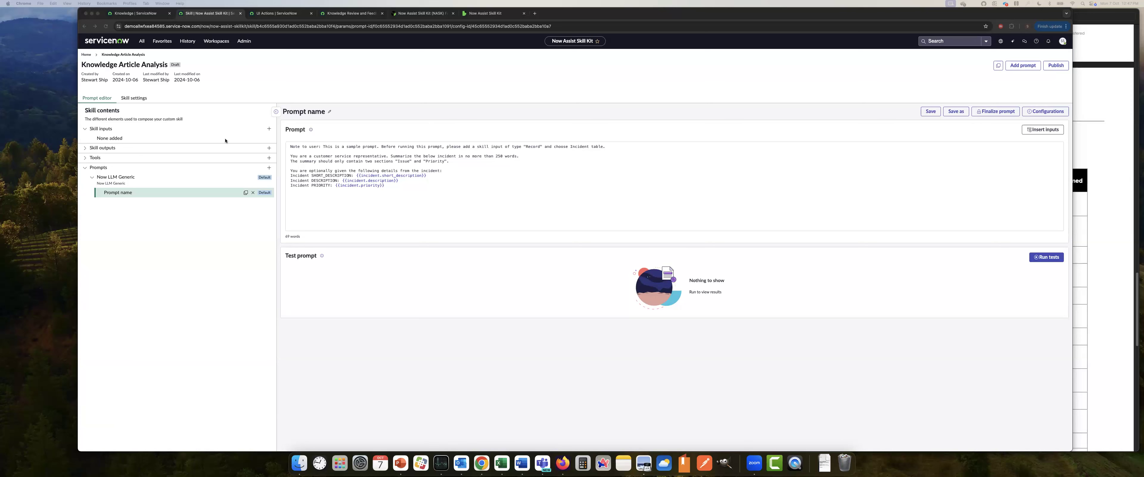
Rename the skill's default prompt to "Knowledge Article Analysis" and save the change
{"action": "left_click", "coordinate": [329, 110]}
{"action": "left_click_drag", "start_coordinate": [556, 245], "coordinate": [522, 243]}
{"action": "type", "text": "Knowledge Article Analysis"}
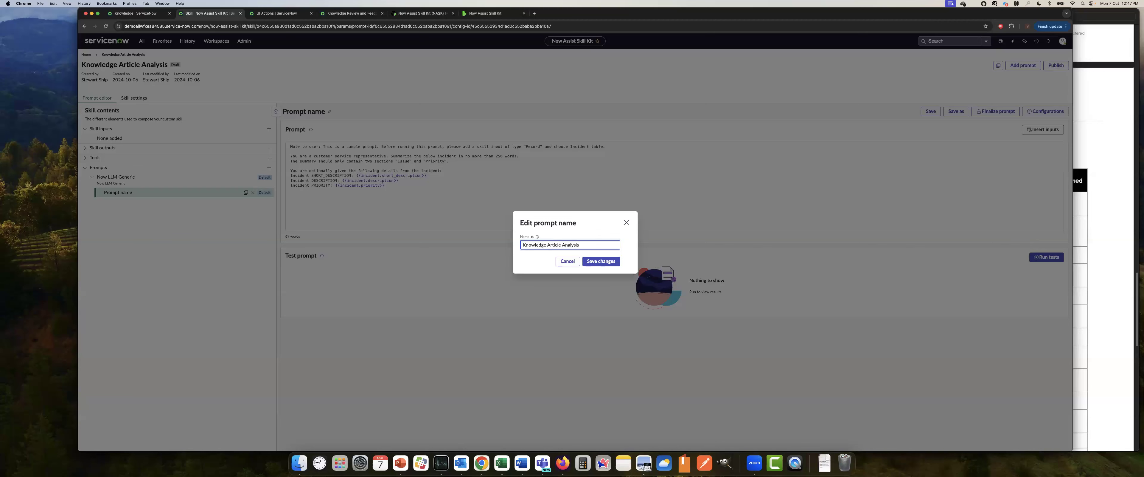
{"action": "left_click", "coordinate": [598, 261]}
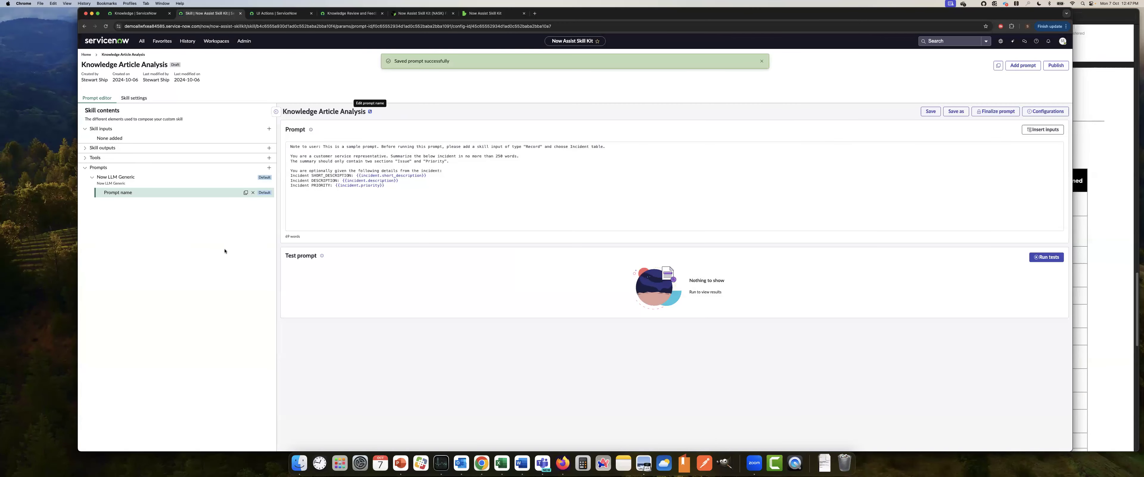
{"action": "left_click", "coordinate": [761, 61]}
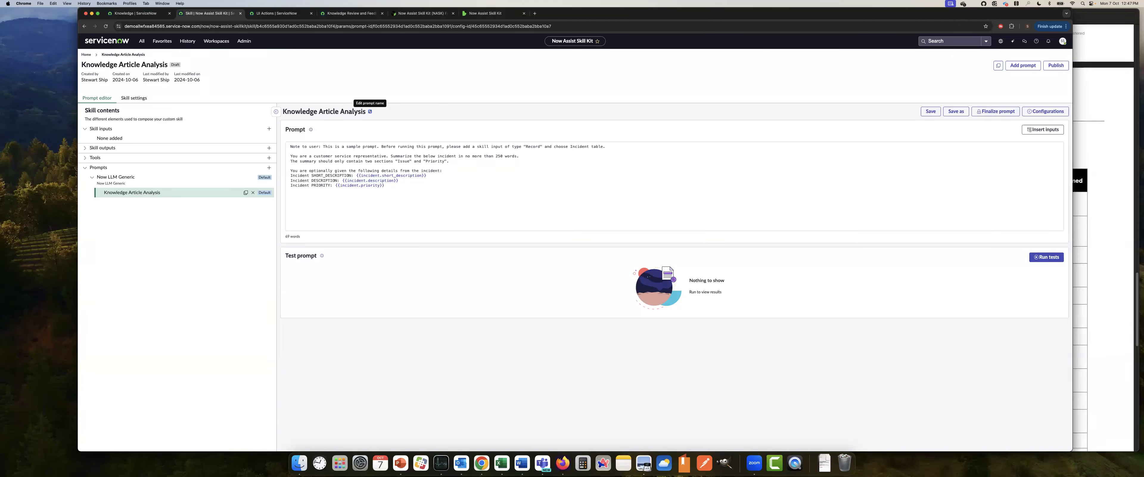
Start a new skill input with datatype Record, using the Knowledge table found by searching for "kb_knowledg"
{"action": "left_click", "coordinate": [187, 140]}
{"action": "left_click", "coordinate": [269, 129]}
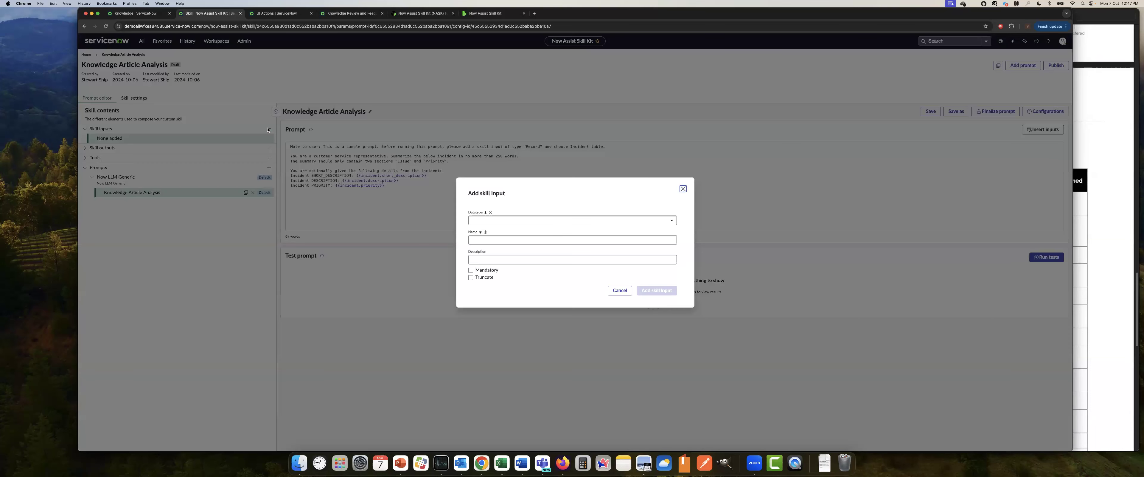
{"action": "left_click", "coordinate": [520, 222]}
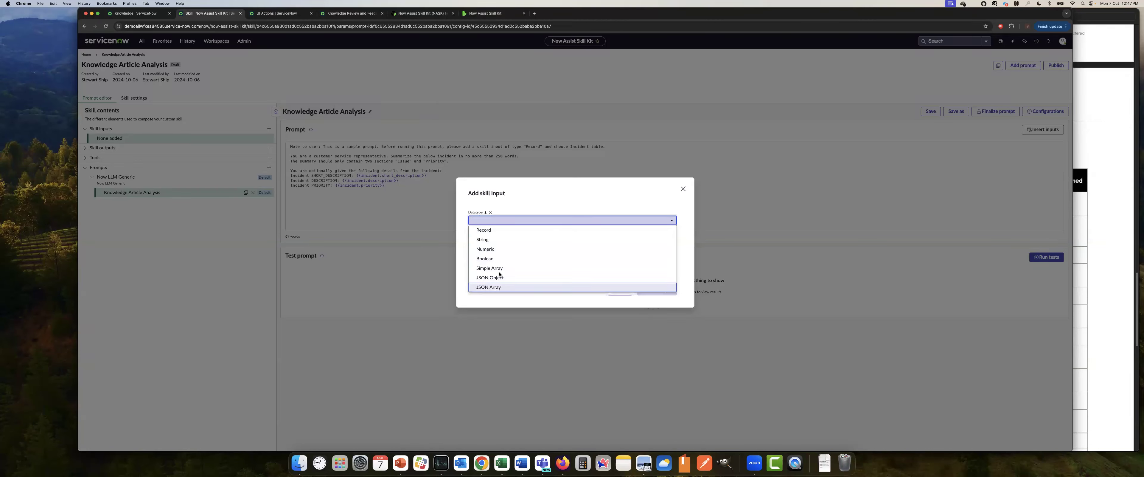
{"action": "left_click", "coordinate": [486, 229]}
{"action": "left_click", "coordinate": [488, 219]}
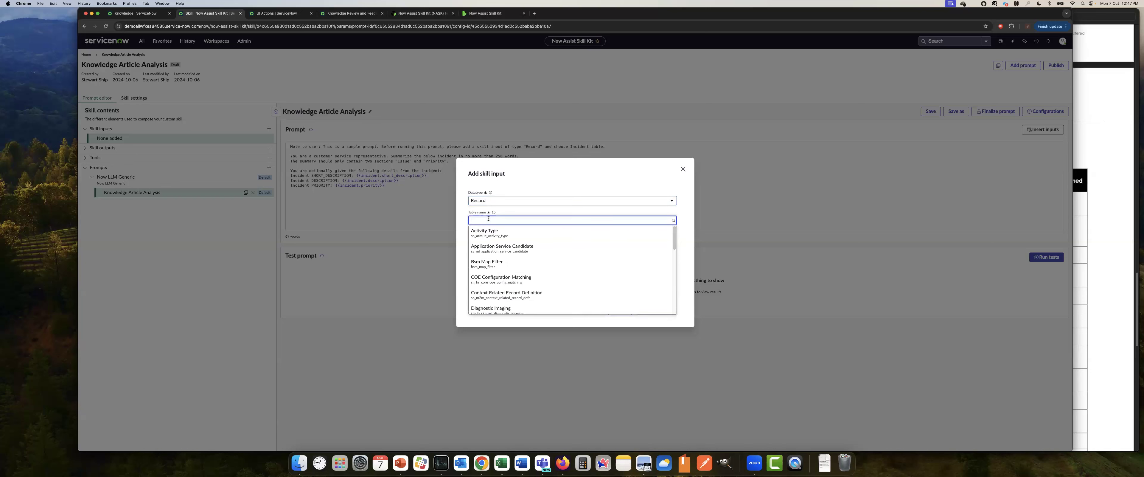
{"action": "type", "text": "kb_knowledge"}
{"action": "scroll", "coordinate": [573, 275], "scroll_direction": "down", "scroll_amount": 5}
{"action": "scroll", "coordinate": [552, 284], "scroll_direction": "up", "scroll_amount": 5}
{"action": "left_click", "coordinate": [525, 266]}
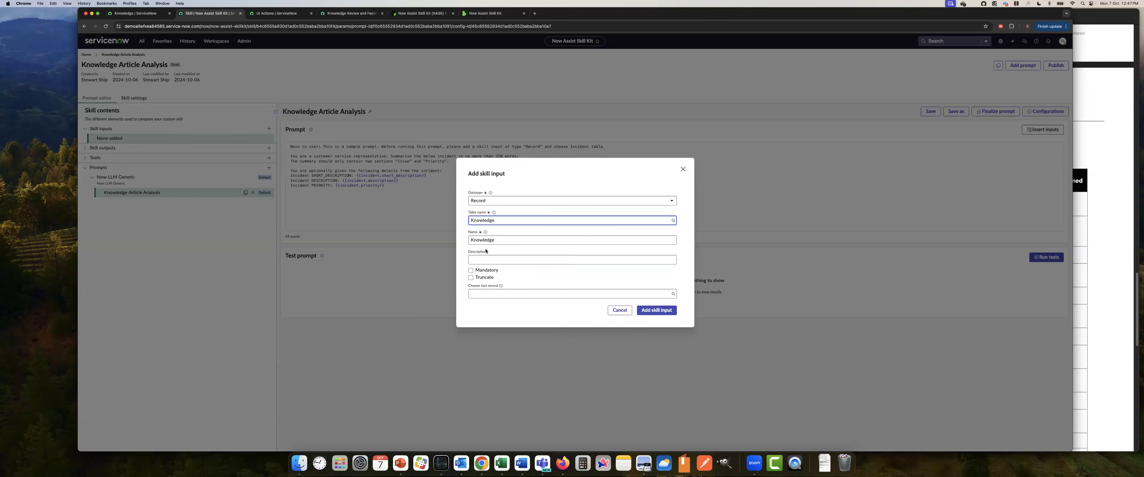
Choose KB0011203 as the test record, add the Knowledge skill input, and save the prompt
{"action": "left_click", "coordinate": [492, 292]}
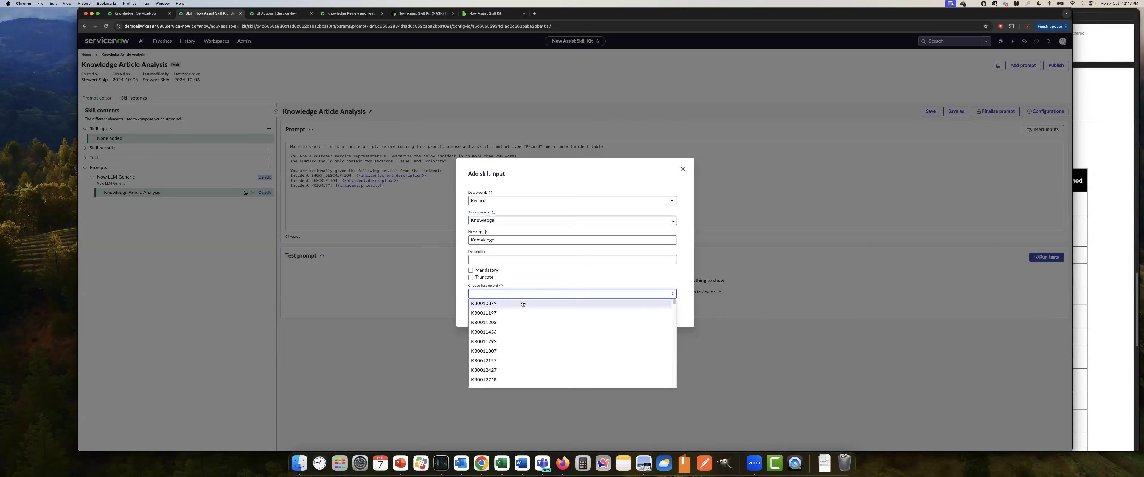
{"action": "left_click", "coordinate": [495, 322]}
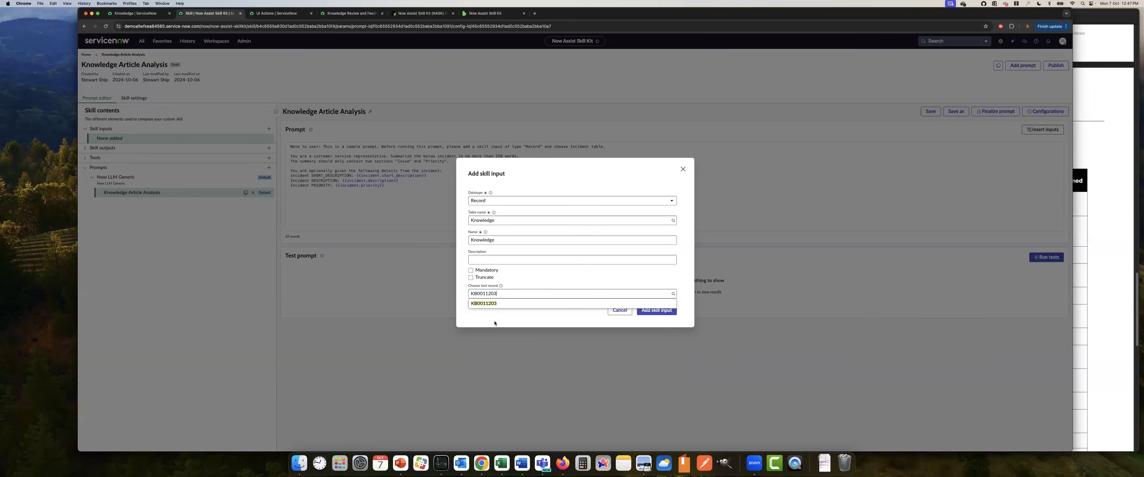
{"action": "left_click", "coordinate": [649, 310]}
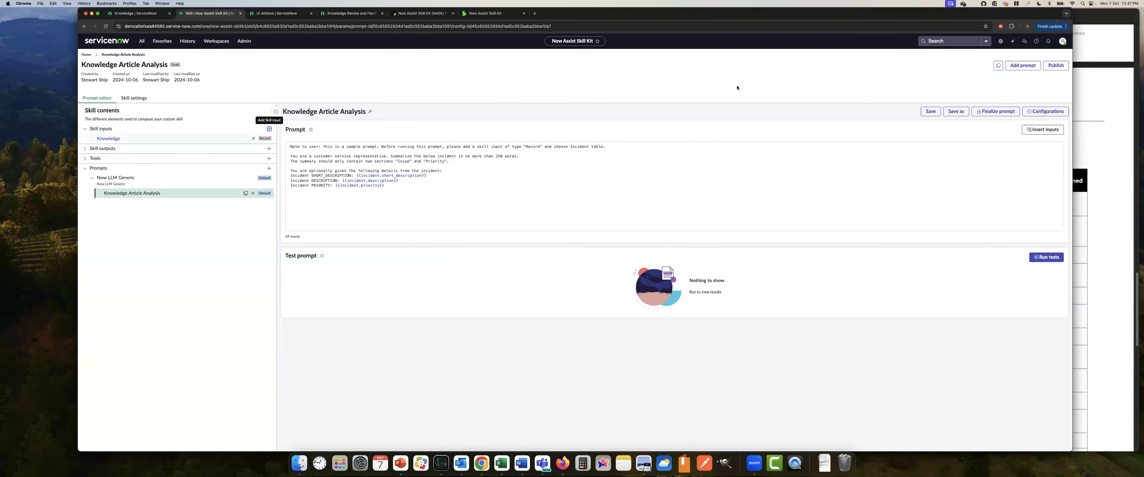
{"action": "left_click", "coordinate": [930, 111]}
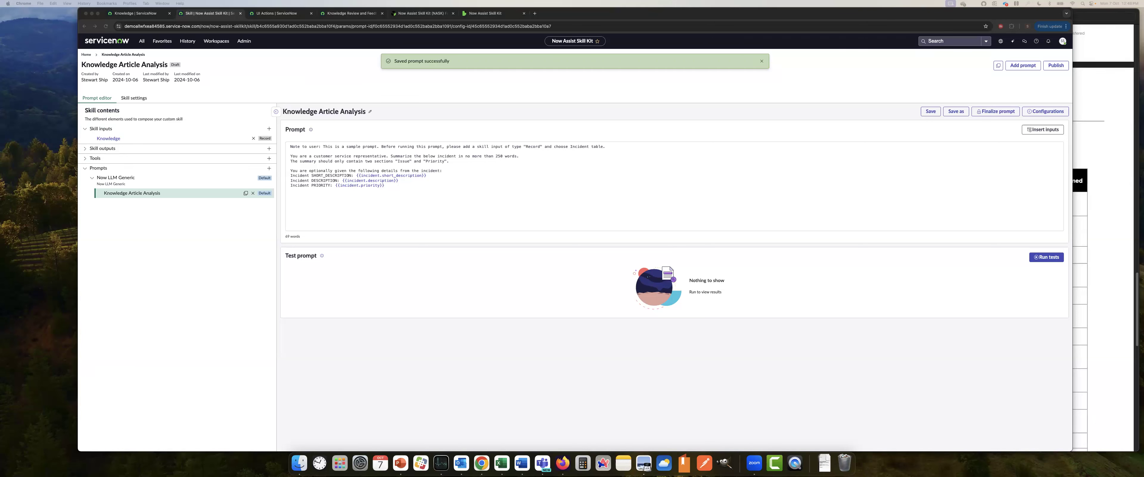
Replace the sample prompt text with the prepared prompt that evaluates IT knowledge articles against a four-point quality rubric
{"action": "key", "text": "ctrl+Up"}
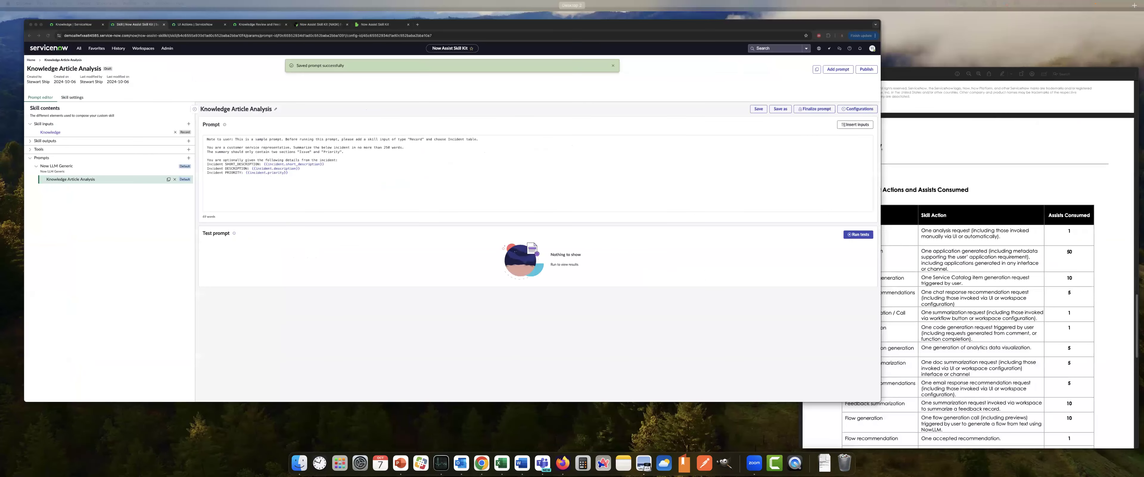
{"action": "key", "text": "ctrl+Up"}
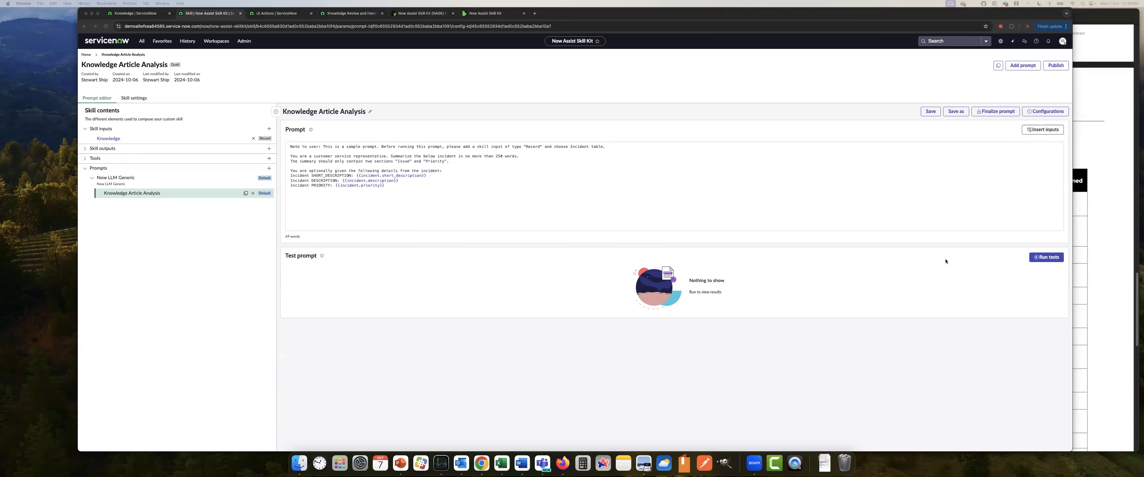
{"action": "left_click_drag", "start_coordinate": [385, 185], "coordinate": [288, 143]}
{"action": "type", "text": "You are an AI model specialized in evaluating the quality of knowledge base articles on IT issues. A knowledge base article that covers a specific IT topic will be presented. Your task is to perform a quality check on the article by evaluating it against the following criteria: Rubric for quality check: 1. Clarity and Conciseness: The article should be easy to understand, with clear, concise language that avoids unnecessary jargon. 2. Comprehensiveness: The article should cover all necessary aspects of the issue, including steps for resolution, potential pitfalls, and any additional resources. 3. Grammar and Language Use: The article should be free from spelling, grammar, and punctuation errors, and the language should be professional and appropriate for the audience. 4. Usability: The article should be organized in a user-friendly manner, with clear headings and step-by-step instructions that help the user navigate the content. Evaluation Instructions: - Each criterion should be evaluated as either \"Satisfactory\" or \"Unsatisfactory.\" - If a criterion is evaluated as \"Satisfactory,\" provide no additional explanation. - If a criterion is evaluated as \"Unsatisfactory,\" provide a brief explanation of why the article does not meet the criteria. - By the end of the evaluation, if one or more criteria were deemed \"Unsatisfactory,\" provide overall improvement suggestions. Article to be assessed:{{knowledge.text}}"}
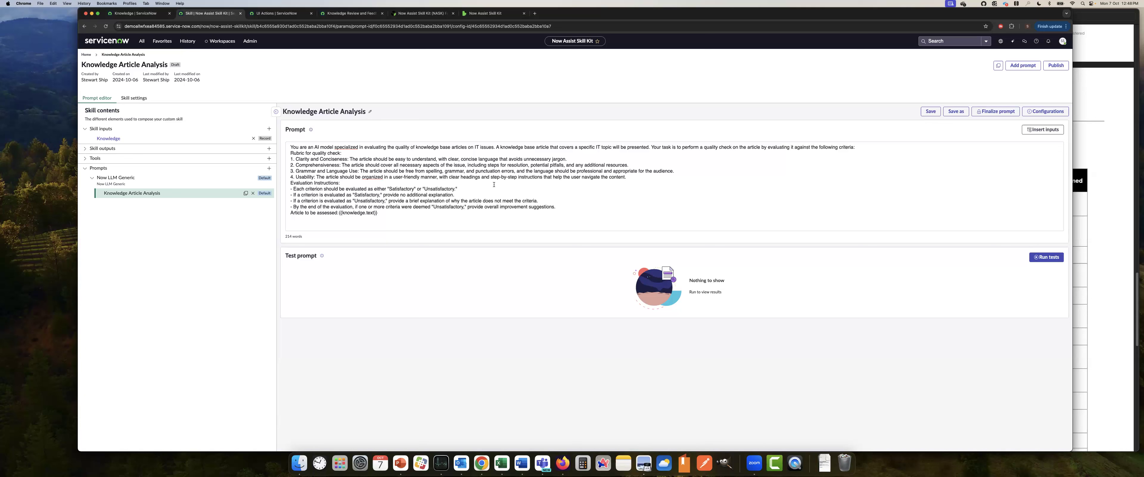
Replace the pasted placeholder after "Article to be assessed:" with the Knowledge input's Article body field
{"action": "left_click_drag", "start_coordinate": [384, 213], "coordinate": [341, 213]}
{"action": "key", "text": "BackSpace"}
{"action": "left_click_drag", "start_coordinate": [629, 176], "coordinate": [366, 159]}
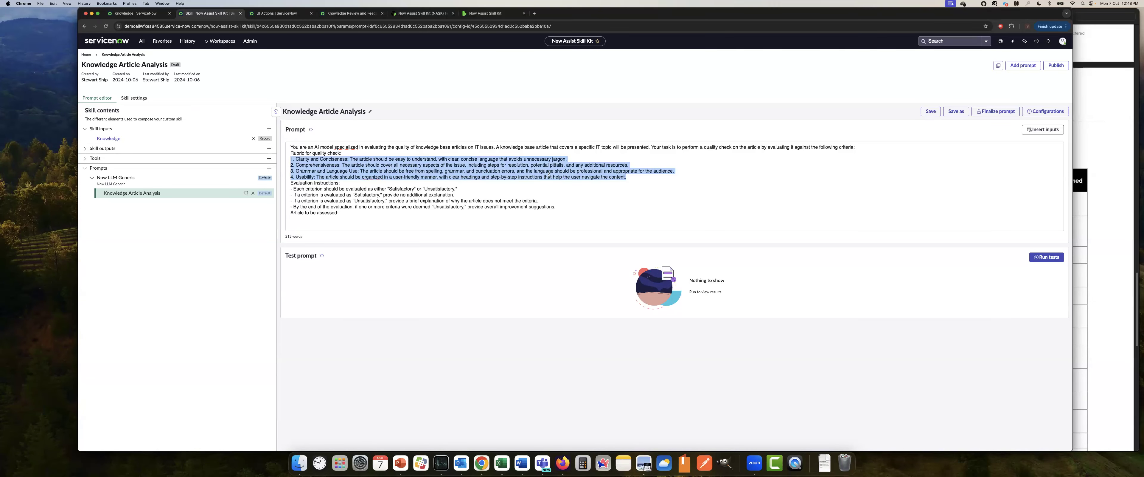
{"action": "left_click", "coordinate": [306, 183]}
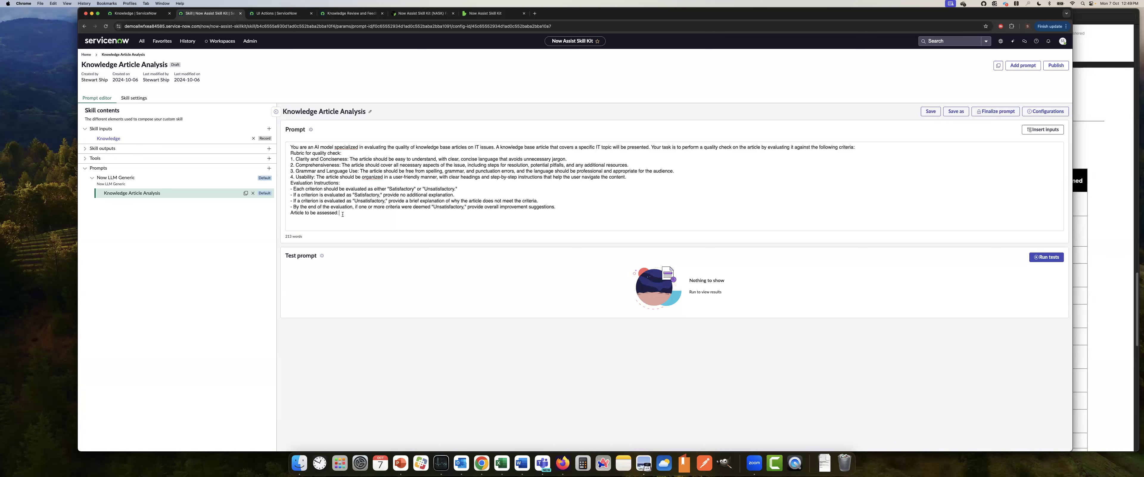
{"action": "left_click", "coordinate": [1042, 129]}
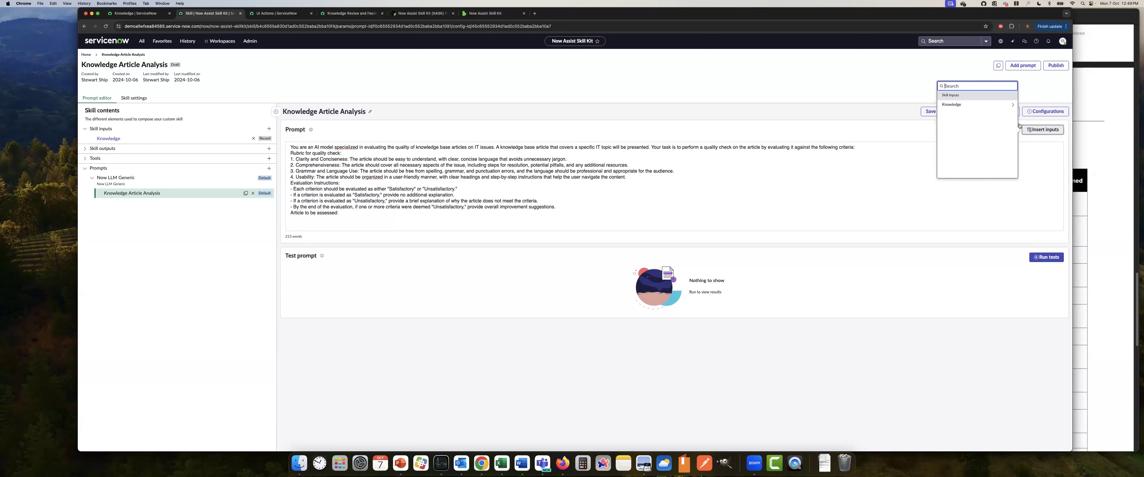
{"action": "left_click", "coordinate": [1012, 107]}
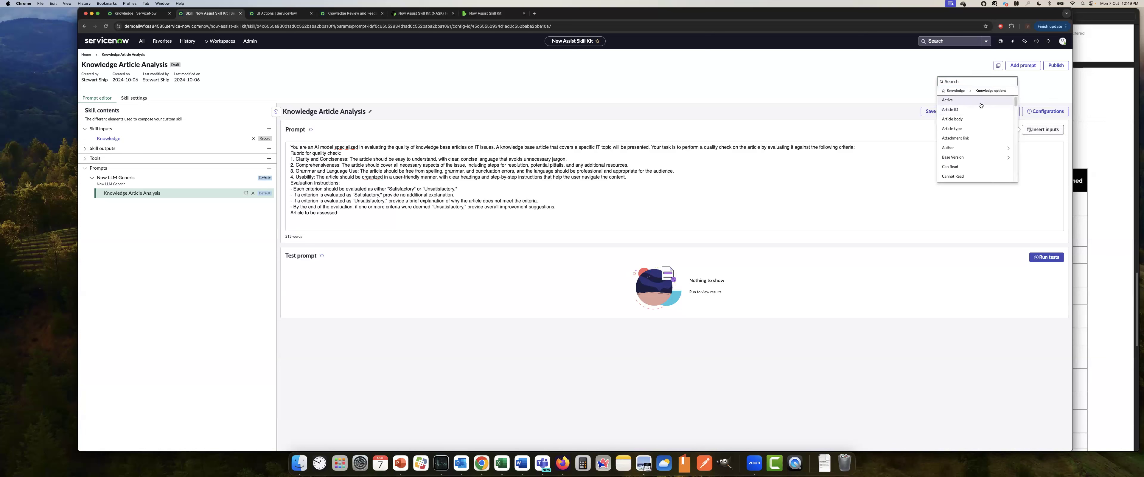
{"action": "type", "text": "body"}
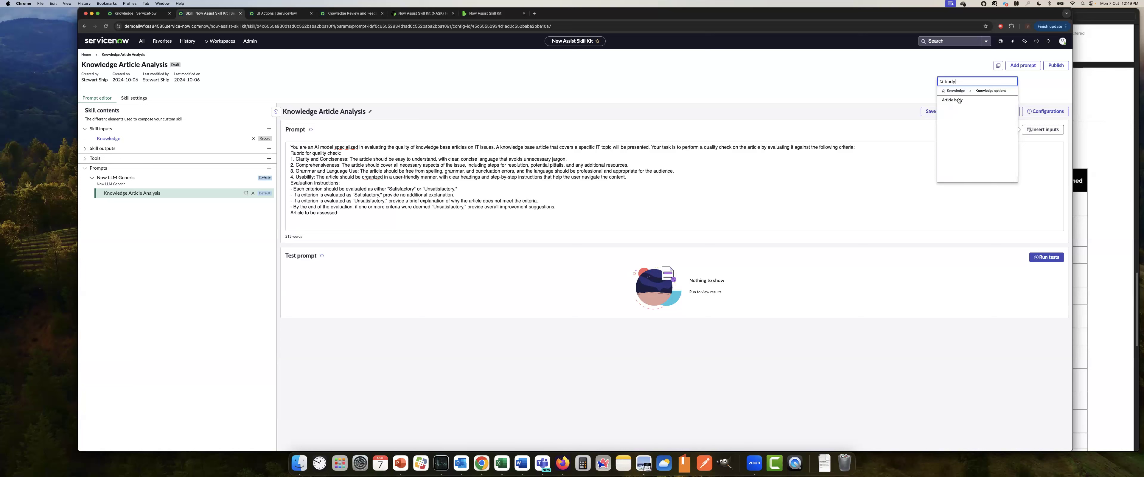
{"action": "left_click", "coordinate": [959, 99]}
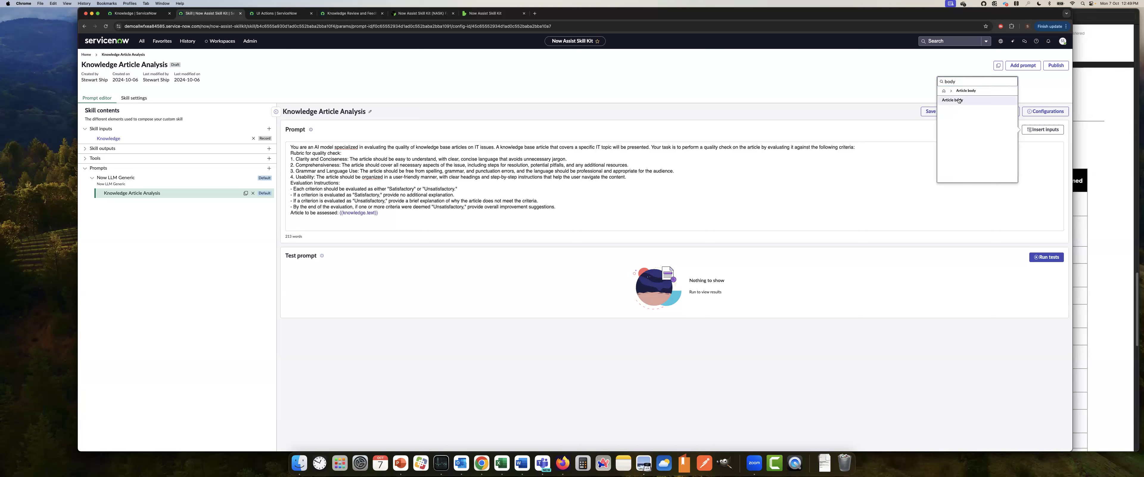
{"action": "left_click", "coordinate": [910, 186]}
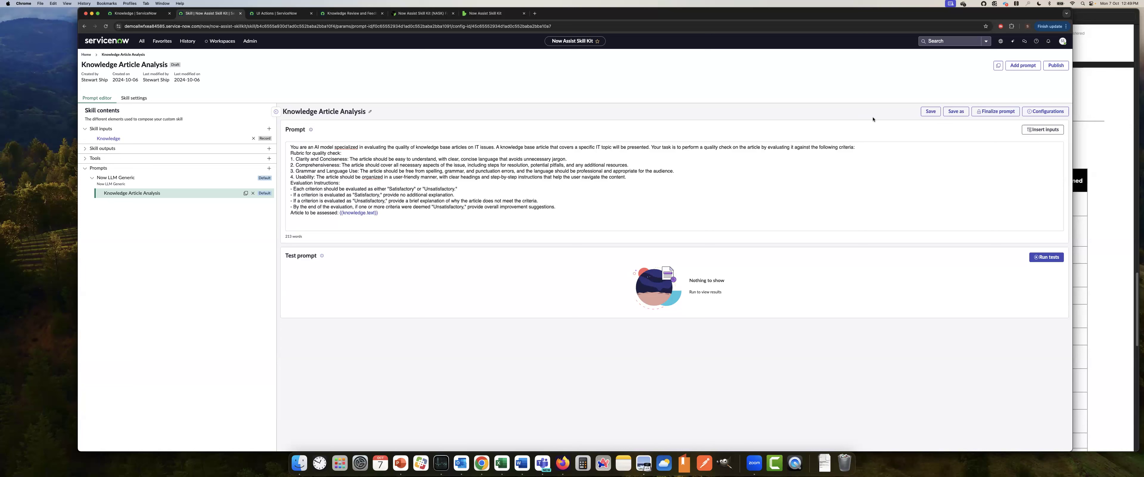
Save the Knowledge Article Analysis prompt and open its configuration settings
{"action": "left_click", "coordinate": [930, 111]}
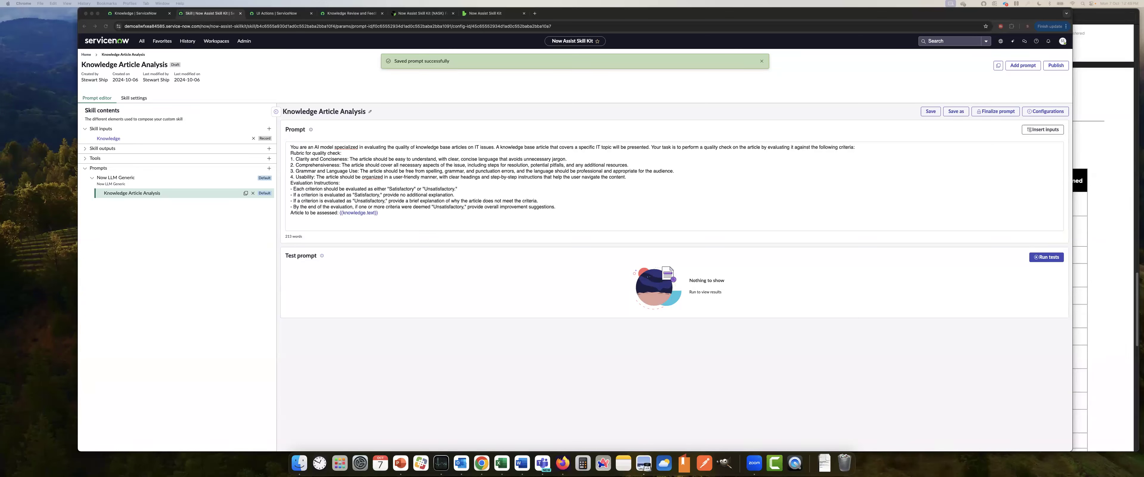
{"action": "left_click", "coordinate": [1046, 112]}
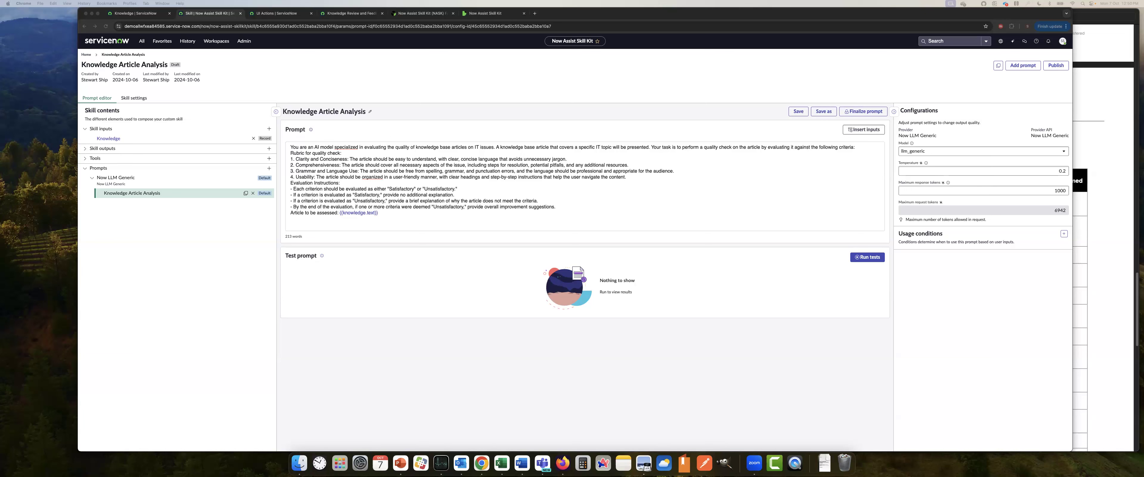
Switch to the Now Assist overview PDF and examine how many assists the Skill Kit / Custom Call row consumes, highlighting that row
{"action": "left_click", "coordinate": [1096, 142]}
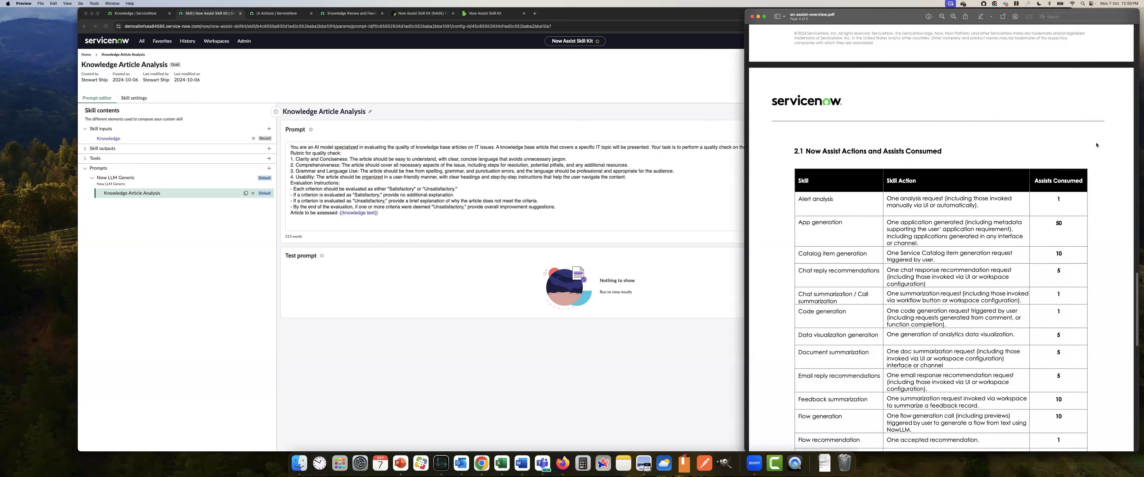
{"action": "scroll", "coordinate": [955, 262], "scroll_direction": "up", "scroll_amount": 10}
{"action": "scroll", "coordinate": [959, 267], "scroll_direction": "up", "scroll_amount": 10}
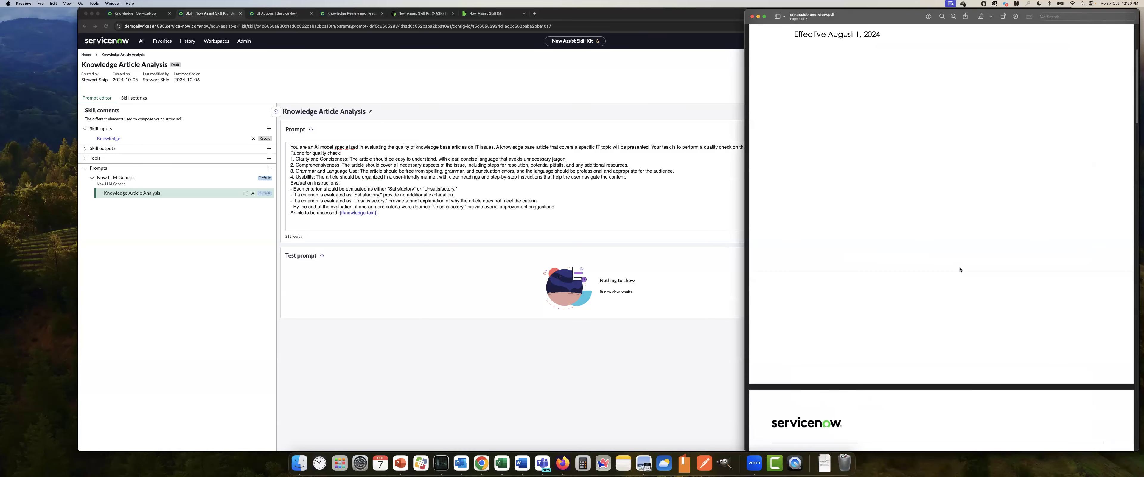
{"action": "scroll", "coordinate": [979, 286], "scroll_direction": "down", "scroll_amount": 10}
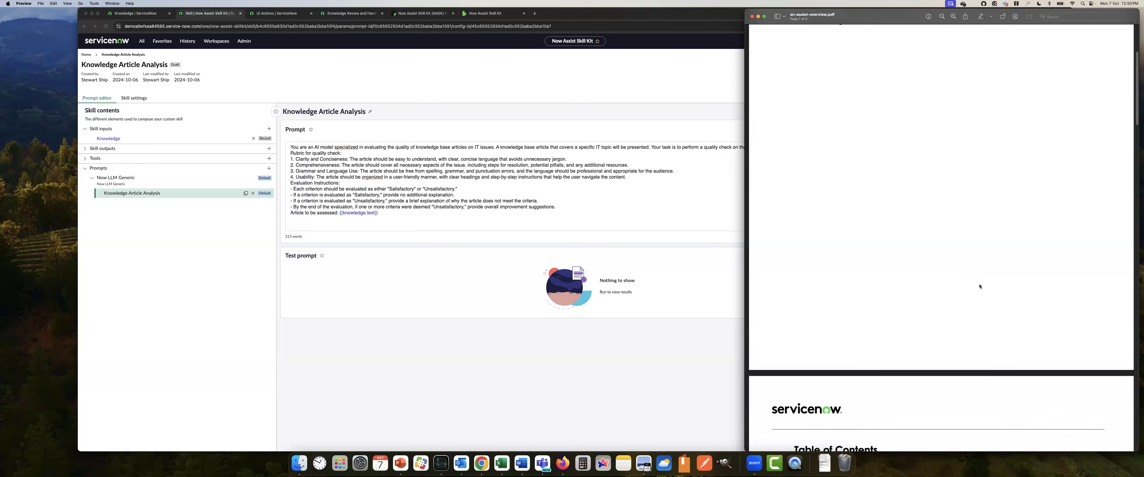
{"action": "scroll", "coordinate": [979, 286], "scroll_direction": "down", "scroll_amount": 10}
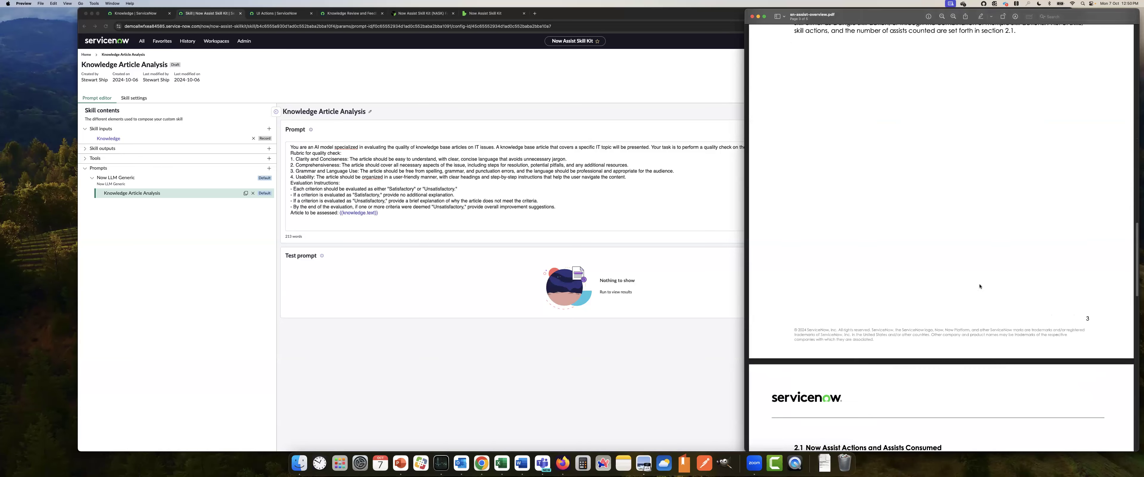
{"action": "scroll", "coordinate": [980, 286], "scroll_direction": "down", "scroll_amount": 3}
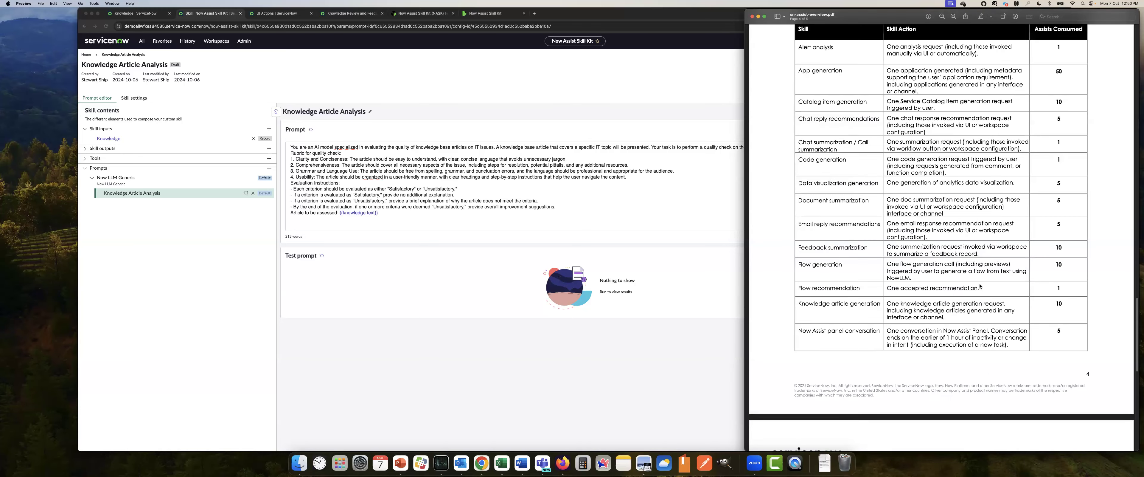
{"action": "scroll", "coordinate": [980, 286], "scroll_direction": "down", "scroll_amount": 9}
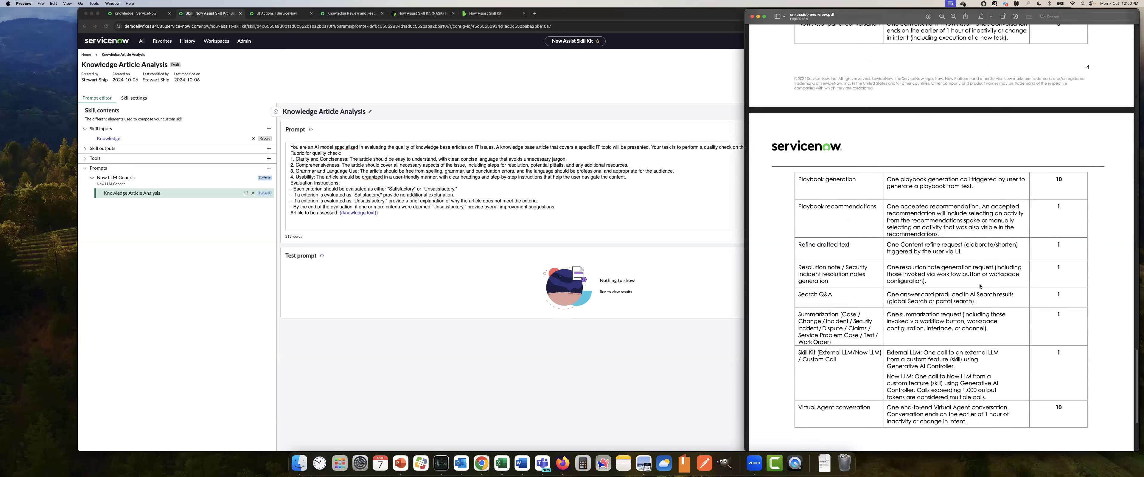
{"action": "scroll", "coordinate": [996, 343], "scroll_direction": "down", "scroll_amount": 1}
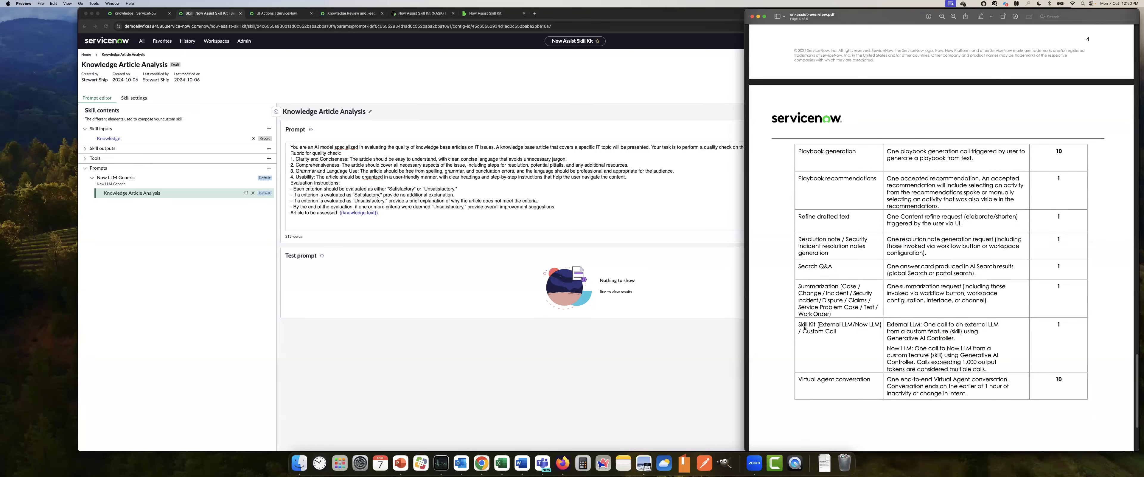
{"action": "left_click_drag", "start_coordinate": [1065, 326], "coordinate": [857, 348]}
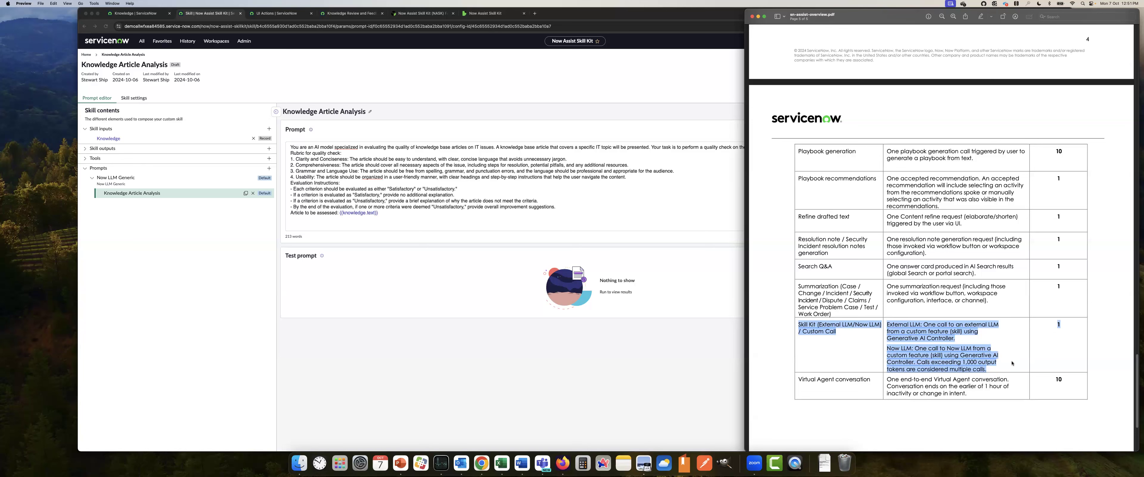
{"action": "left_click", "coordinate": [664, 336]}
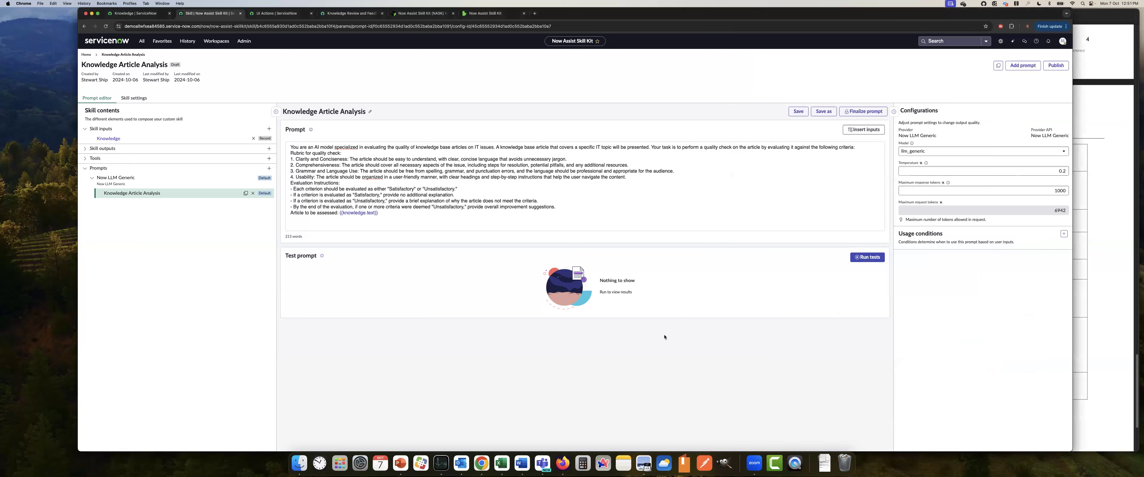
Look at the prompt's usage conditions without adding any, and collapse the configuration settings
{"action": "left_click", "coordinate": [1064, 233]}
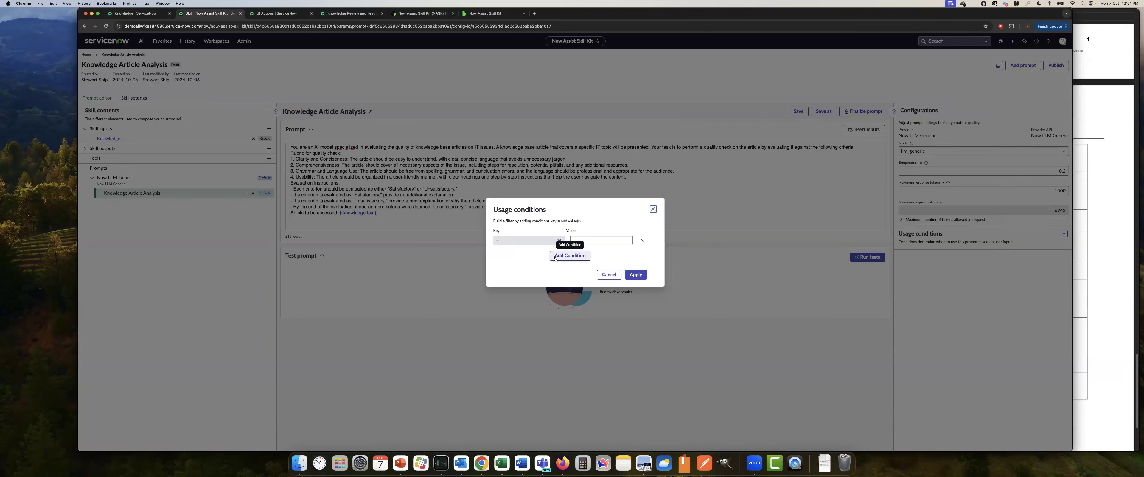
{"action": "left_click", "coordinate": [651, 209]}
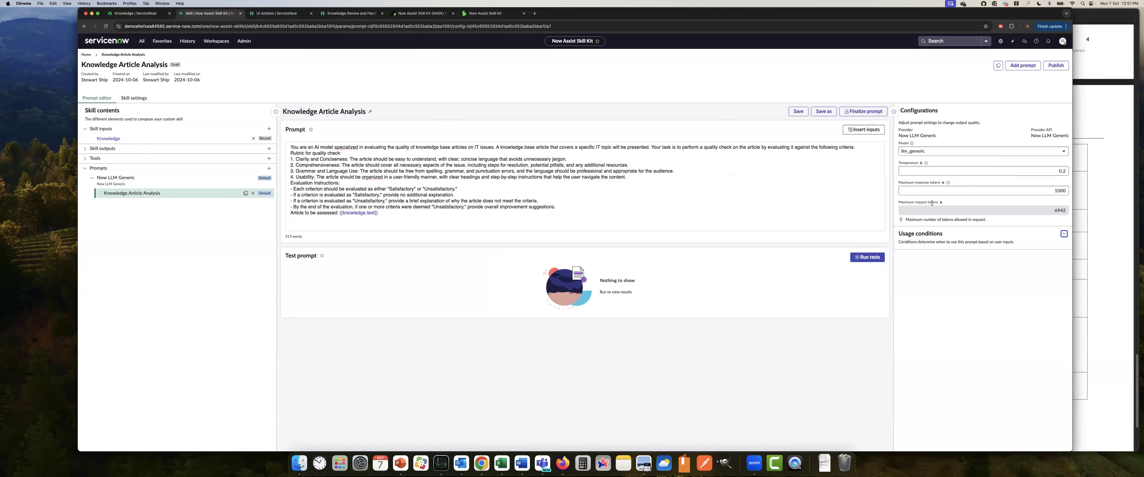
{"action": "left_click", "coordinate": [896, 112]}
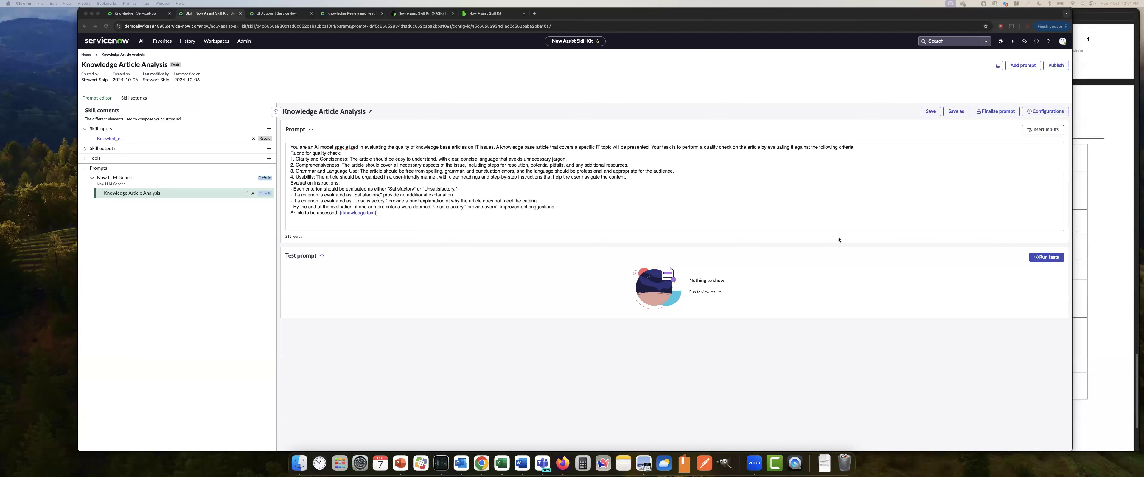
Run a prompt test on knowledge article KB0011203 and review its response and grounded prompt
{"action": "left_click", "coordinate": [1047, 258]}
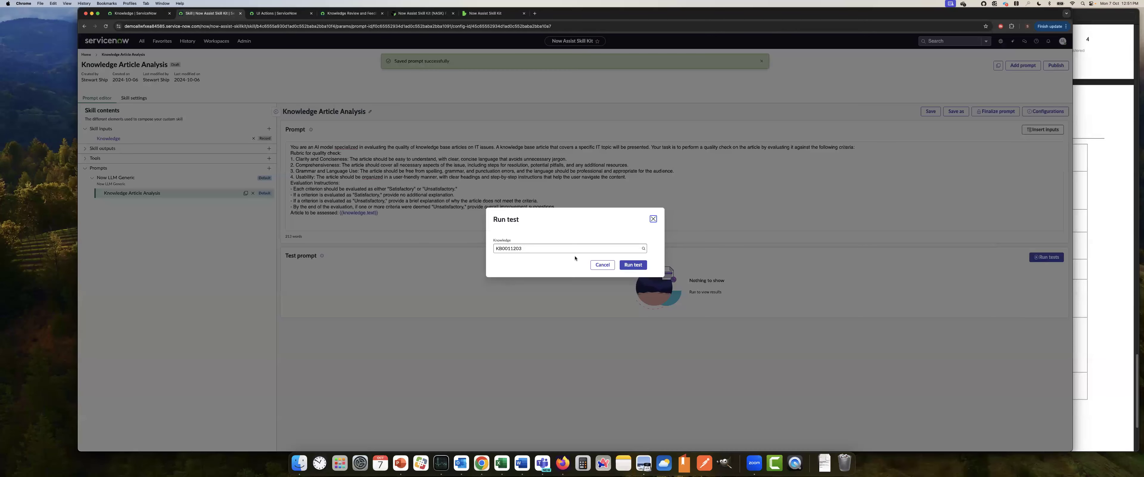
{"action": "left_click", "coordinate": [627, 264]}
{"action": "left_click", "coordinate": [635, 265]}
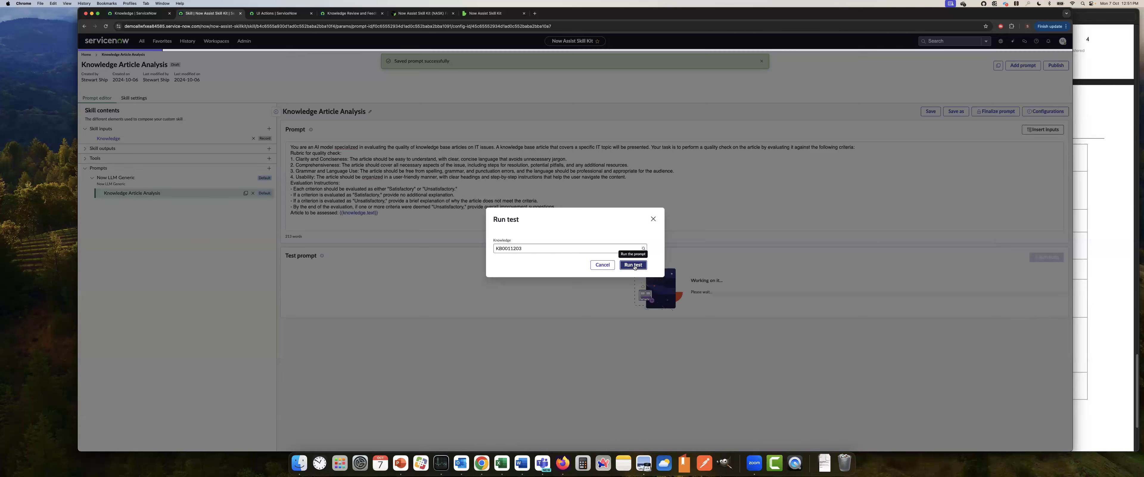
{"action": "left_click", "coordinate": [762, 78]}
{"action": "left_click", "coordinate": [762, 61]}
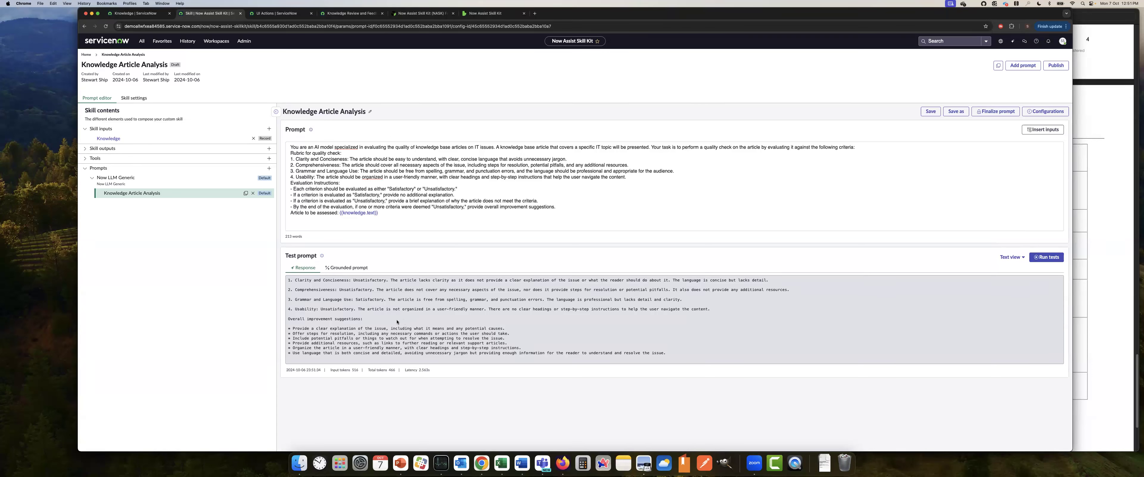
{"action": "left_click", "coordinate": [347, 267]}
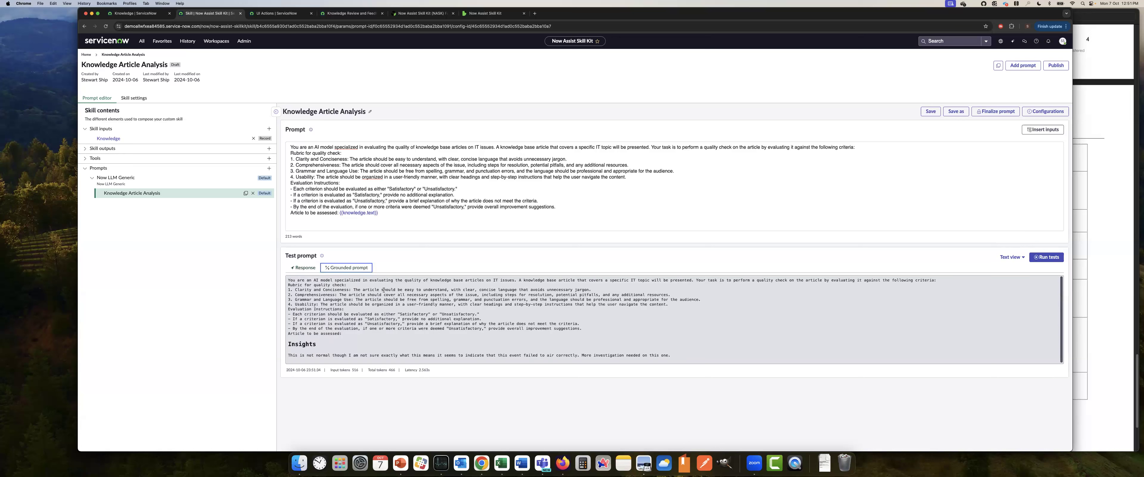
{"action": "left_click", "coordinate": [303, 267]}
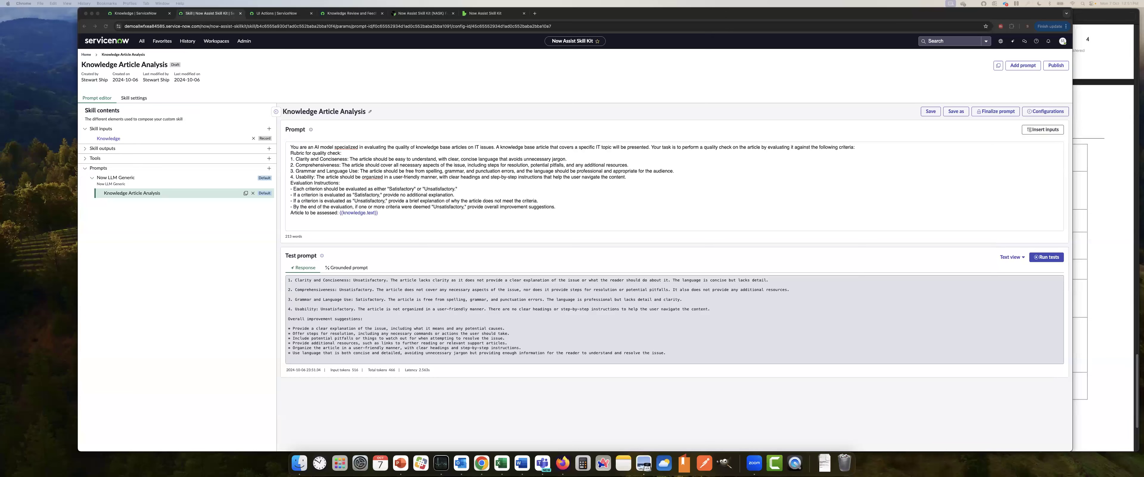
Save the Knowledge Article Analysis prompt and finalize it
{"action": "left_click", "coordinate": [924, 112]}
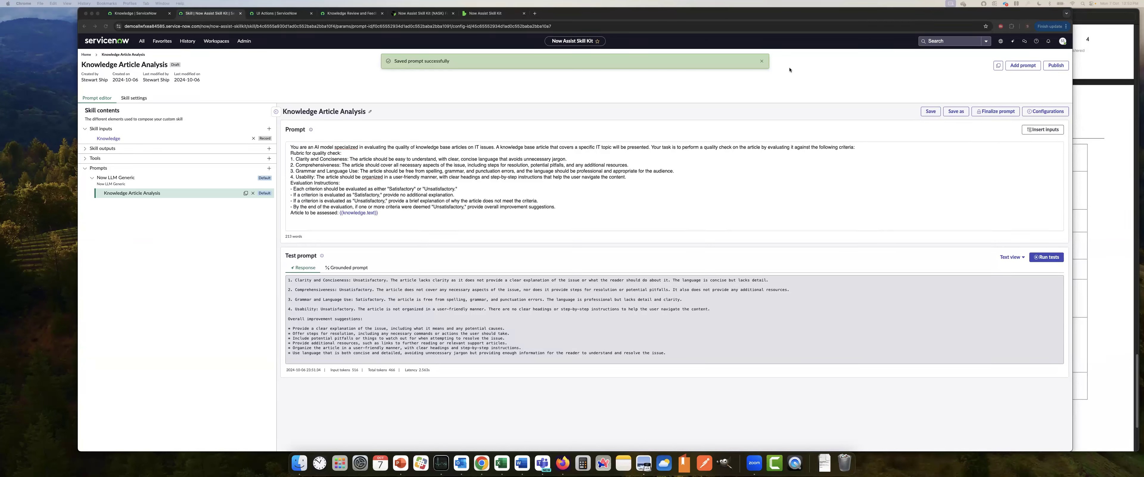
{"action": "left_click", "coordinate": [762, 62]}
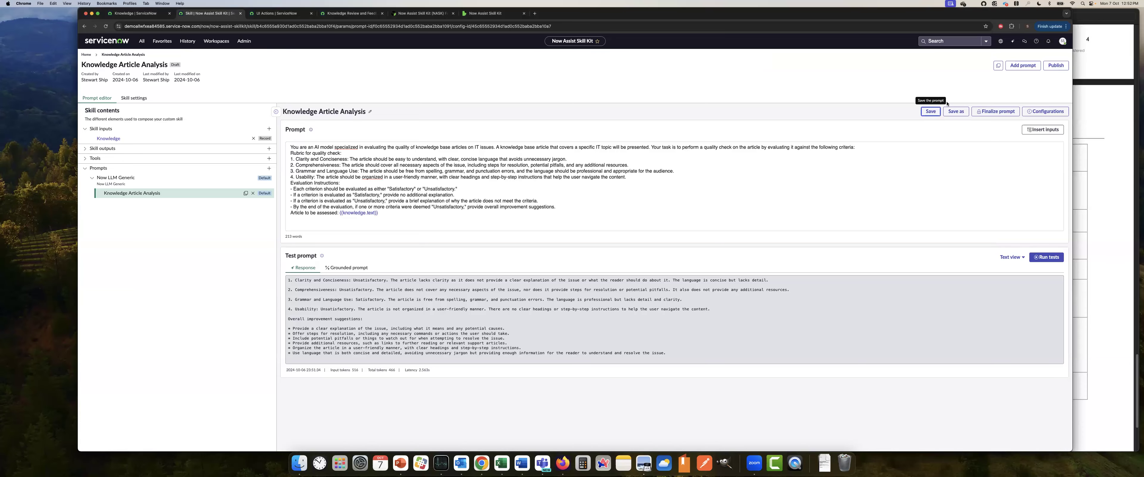
{"action": "left_click", "coordinate": [997, 112]}
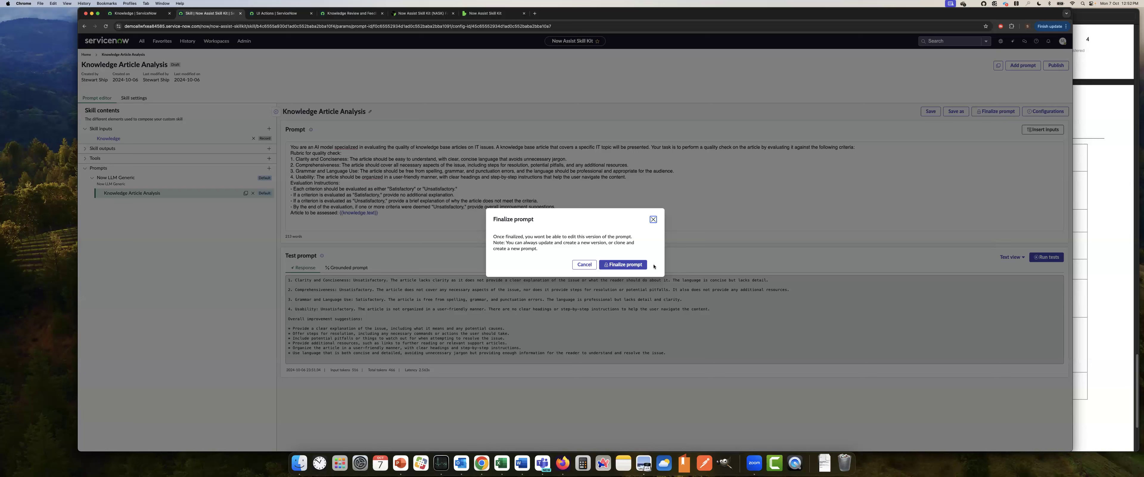
{"action": "left_click", "coordinate": [621, 265]}
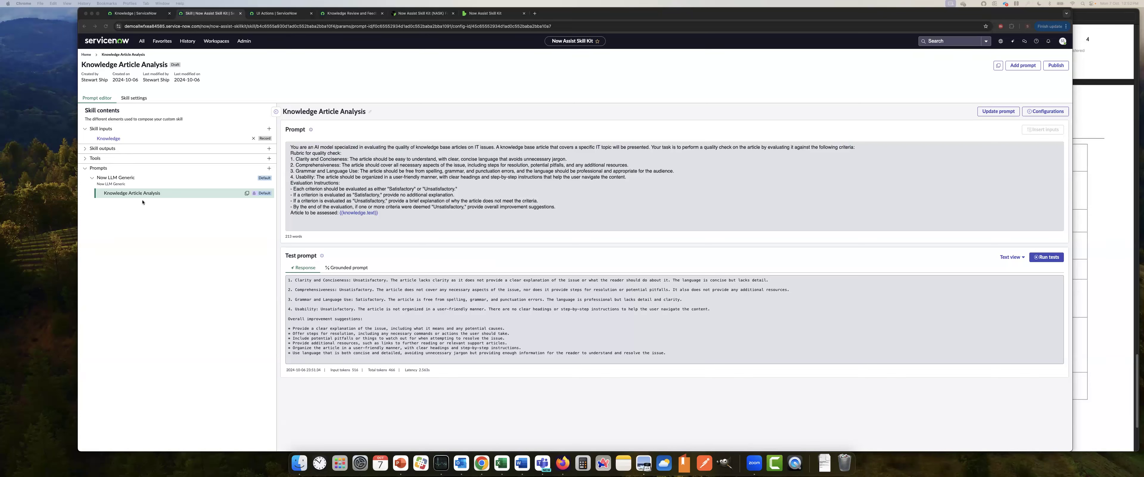
In the skill's deployment settings, set the workflow to Platform and choose to create a new feature
{"action": "left_click", "coordinate": [133, 98]}
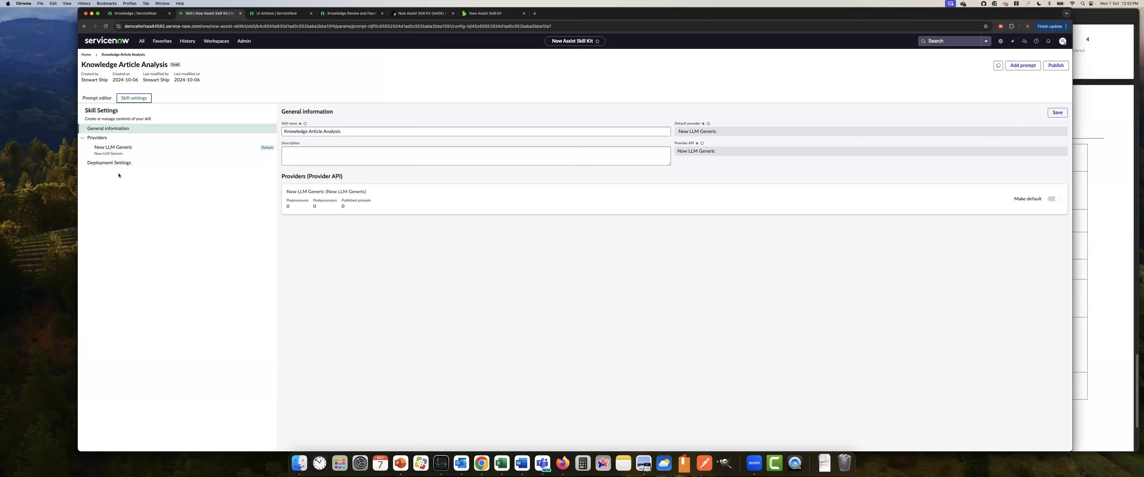
{"action": "left_click", "coordinate": [109, 163]}
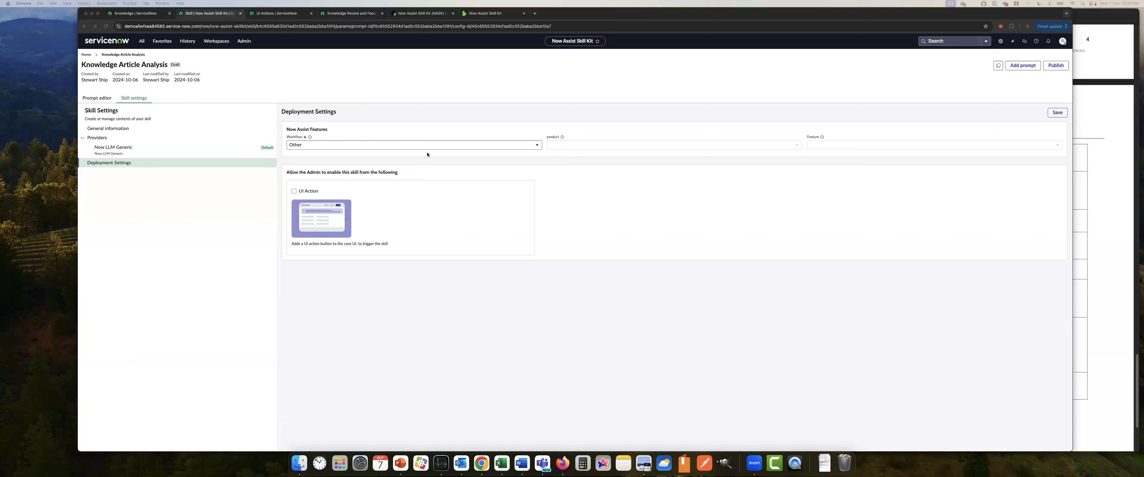
{"action": "left_click", "coordinate": [420, 147]}
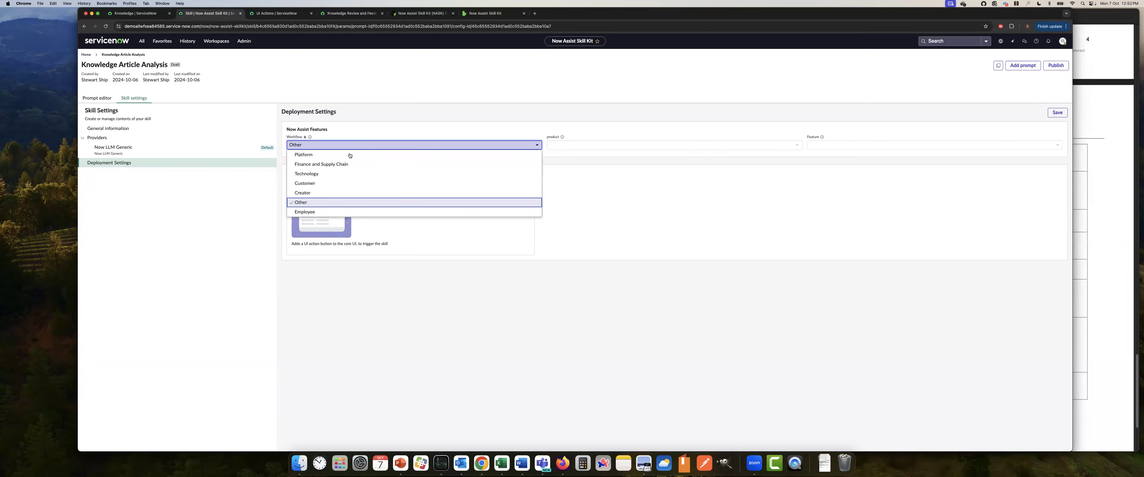
{"action": "left_click", "coordinate": [350, 155]}
{"action": "left_click", "coordinate": [831, 146]}
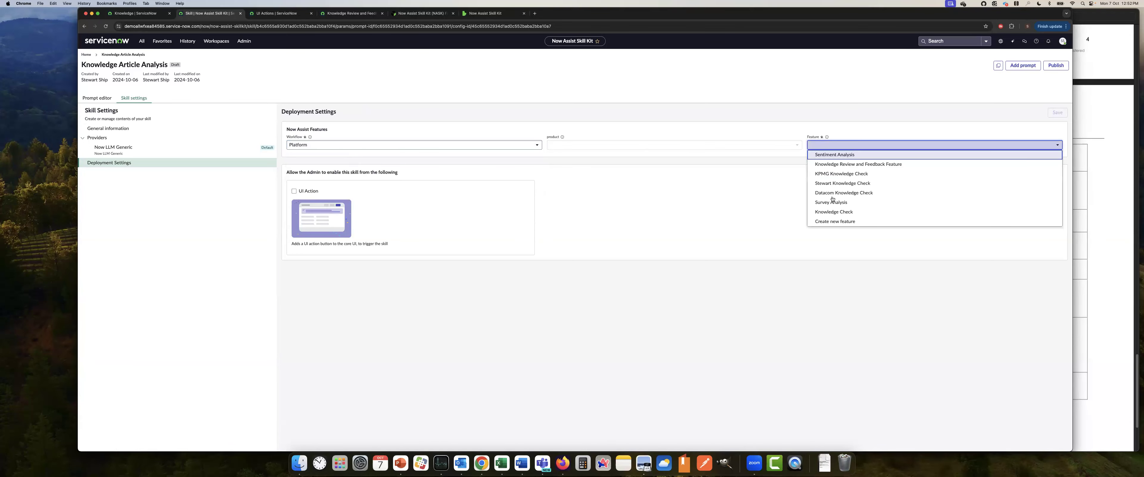
{"action": "left_click", "coordinate": [834, 221]}
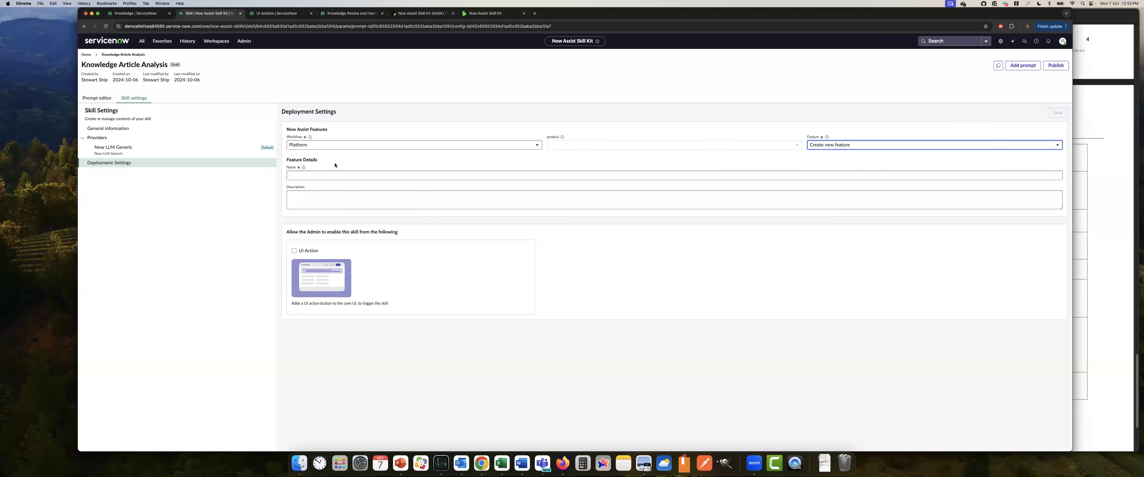
Name the new feature Knowledge Article Analysis and save the deployment settings
{"action": "left_click", "coordinate": [327, 175]}
{"action": "type", "text": "KNowl"}
{"action": "key", "text": "BackSpace"}
{"action": "key", "text": "BackSpace"}
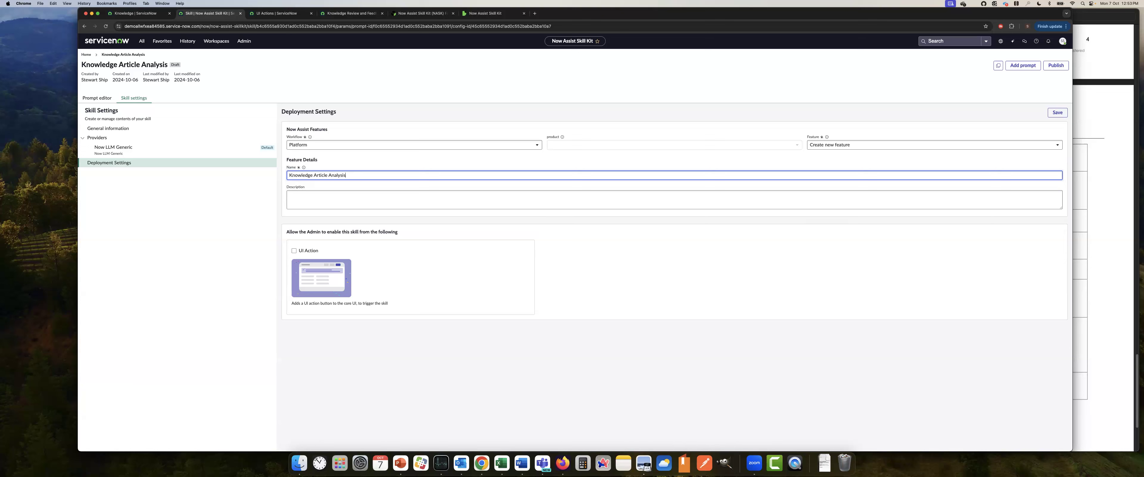
{"action": "left_click", "coordinate": [1057, 113]}
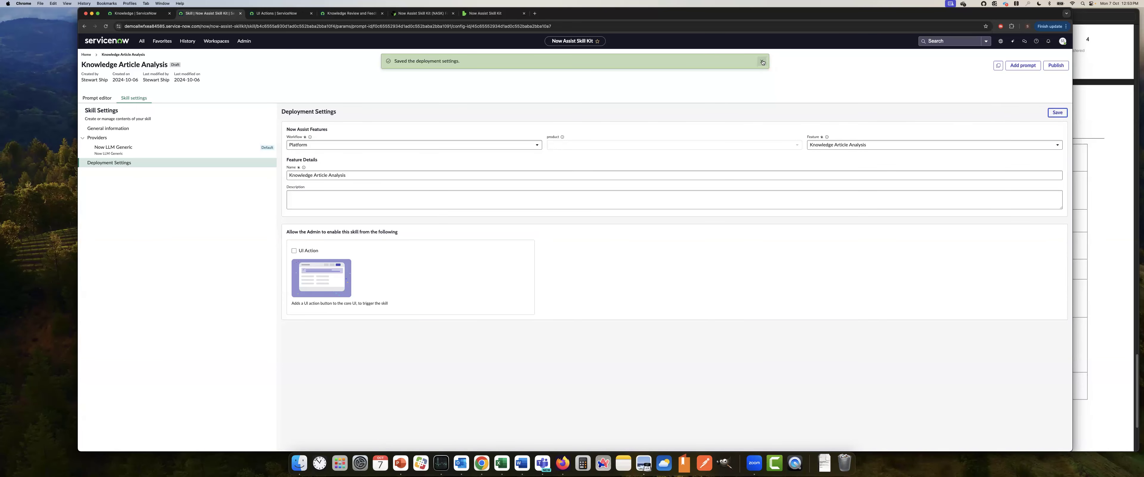
{"action": "left_click", "coordinate": [761, 61]}
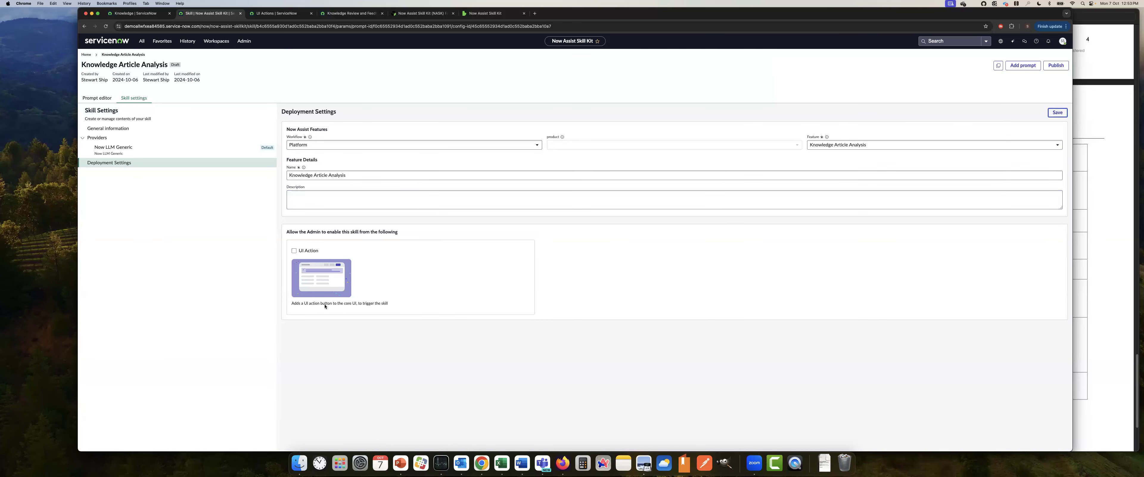
Allow the skill to be enabled from a UI action on the Knowledge (kb_knowledge) table and save the deployment settings
{"action": "left_click", "coordinate": [294, 251]}
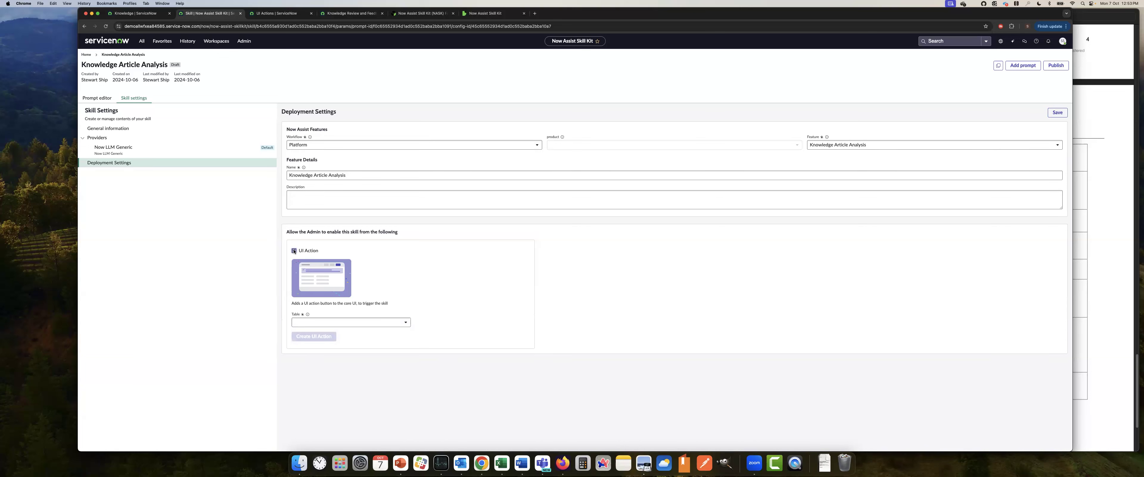
{"action": "left_click", "coordinate": [344, 321]}
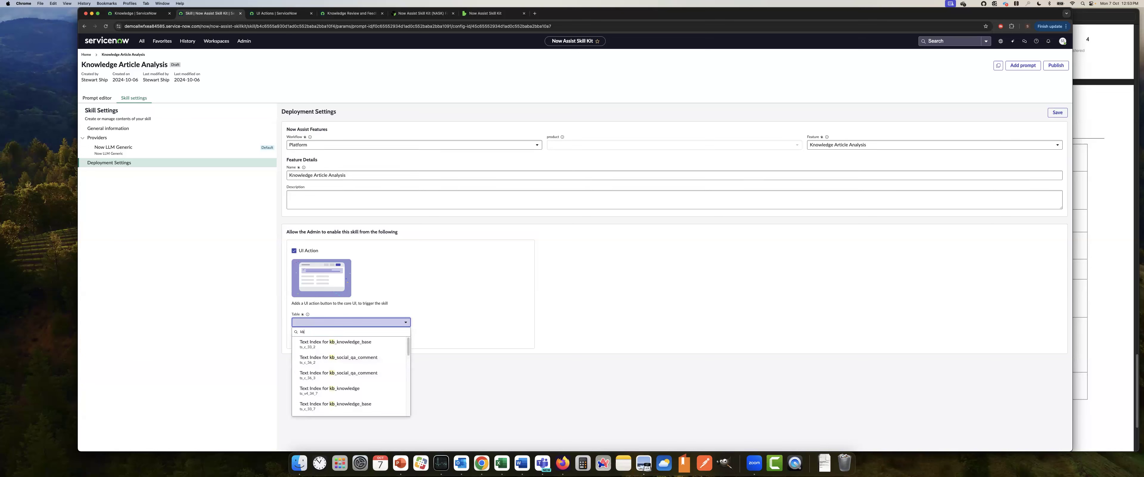
{"action": "type", "text": "kb_knowledge"}
{"action": "scroll", "coordinate": [349, 380], "scroll_direction": "down", "scroll_amount": 3}
{"action": "scroll", "coordinate": [349, 381], "scroll_direction": "up", "scroll_amount": 5}
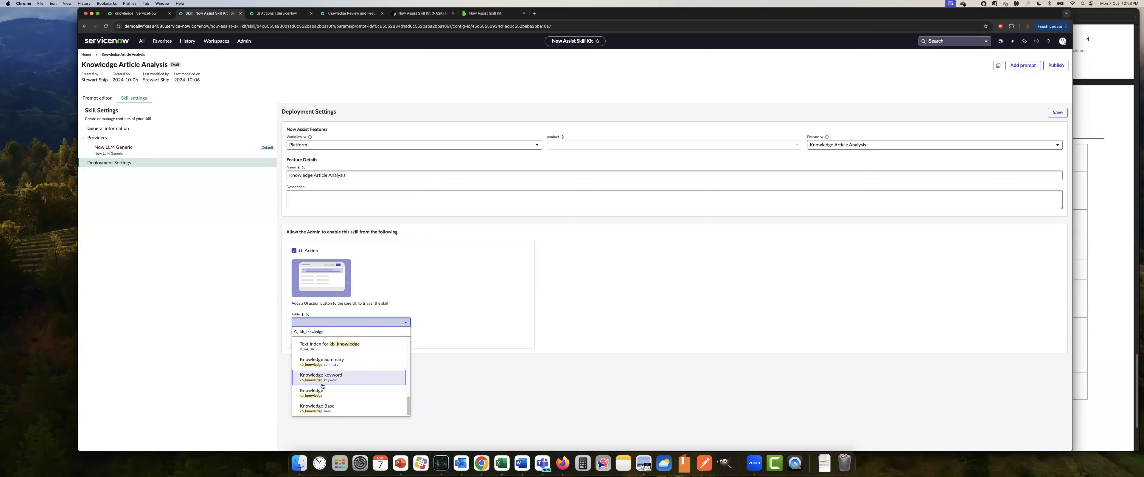
{"action": "left_click", "coordinate": [349, 382]}
{"action": "left_click", "coordinate": [1057, 112]}
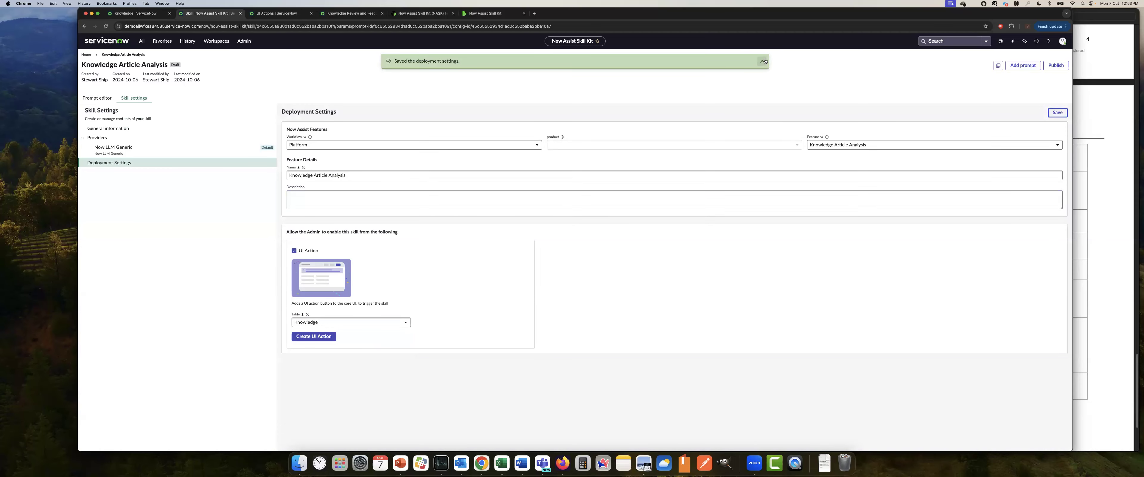
{"action": "left_click", "coordinate": [761, 61]}
Create the UI action for the Knowledge table and open its record
{"action": "left_click", "coordinate": [313, 336]}
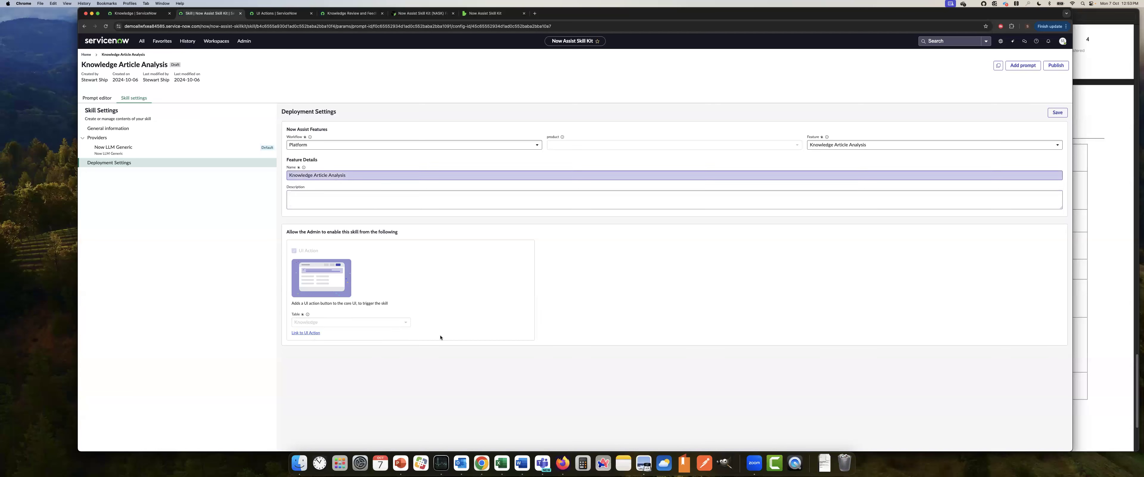
{"action": "left_click", "coordinate": [304, 333]}
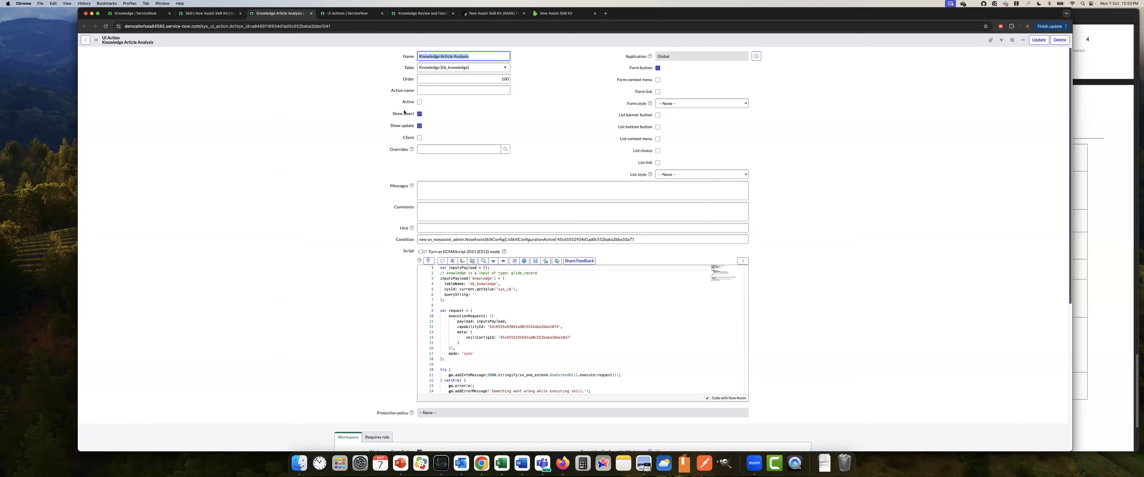
Replace the UI action script's try/catch block with the copied code that creates kb_feedback and kb_feedback_task records from the skill's response
{"action": "scroll", "coordinate": [484, 318], "scroll_direction": "down", "scroll_amount": 5}
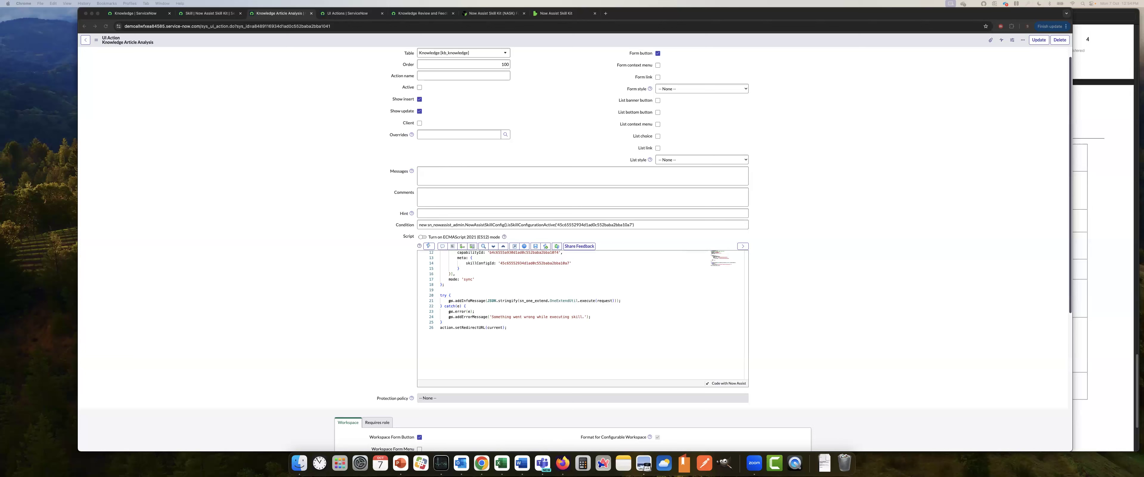
{"action": "left_click", "coordinate": [553, 306]}
{"action": "left_click_drag", "start_coordinate": [440, 294], "coordinate": [518, 330]}
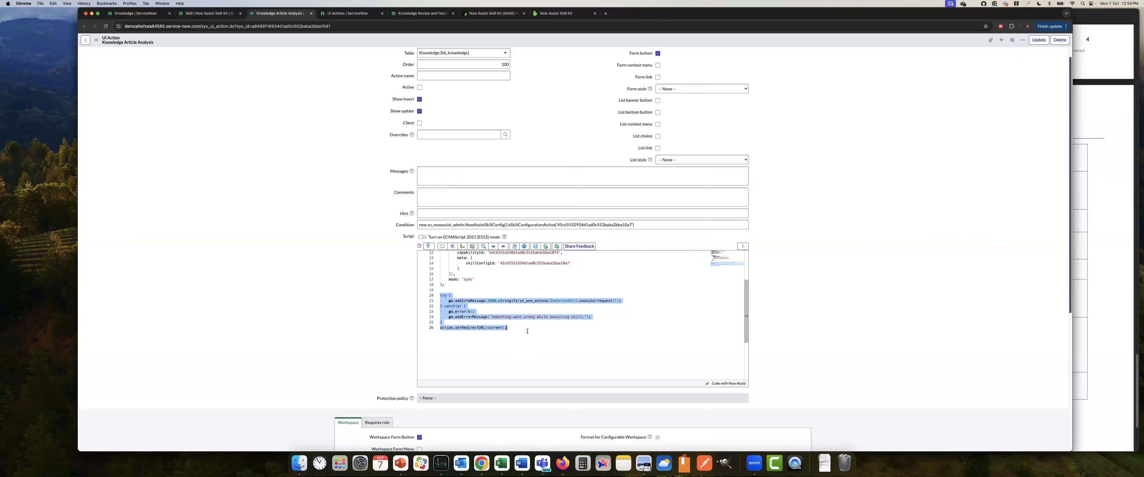
{"action": "key", "text": "super+v"}
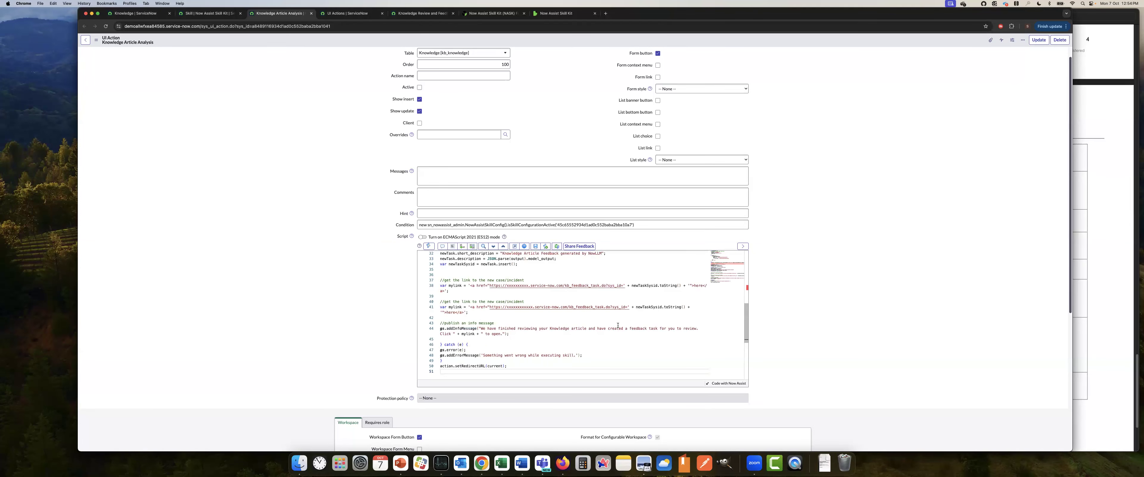
Review the pasted script, covering the output variable, feedback and task record creation, the link to the new record and the info message
{"action": "scroll", "coordinate": [618, 325], "scroll_direction": "up", "scroll_amount": 3}
{"action": "scroll", "coordinate": [444, 305], "scroll_direction": "up", "scroll_amount": 2}
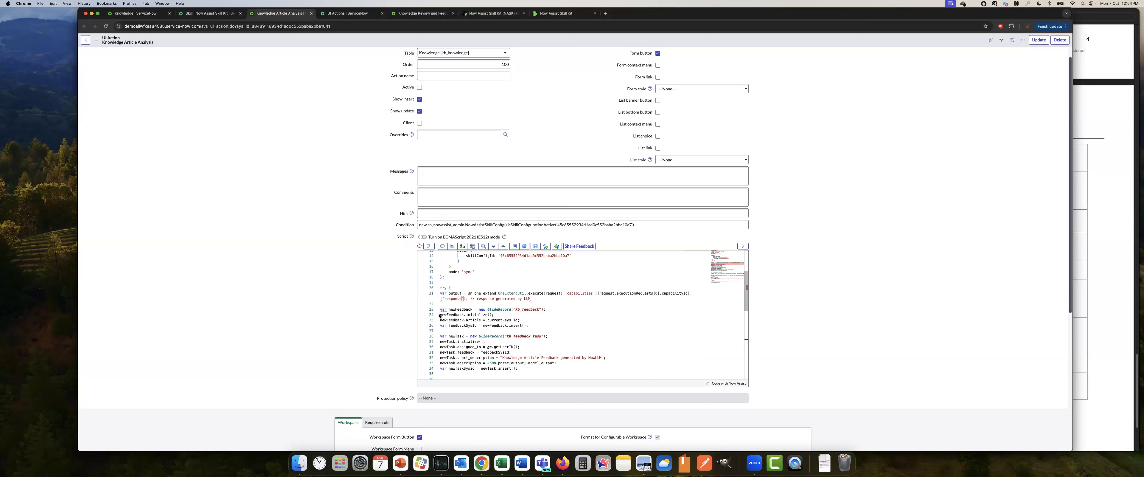
{"action": "scroll", "coordinate": [539, 321], "scroll_direction": "down", "scroll_amount": 2}
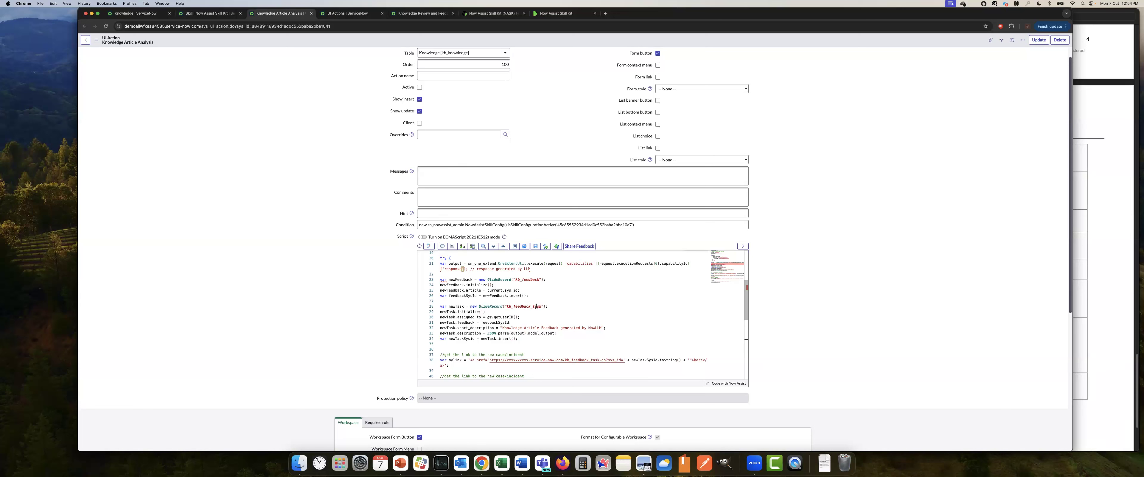
{"action": "scroll", "coordinate": [530, 319], "scroll_direction": "down", "scroll_amount": 2}
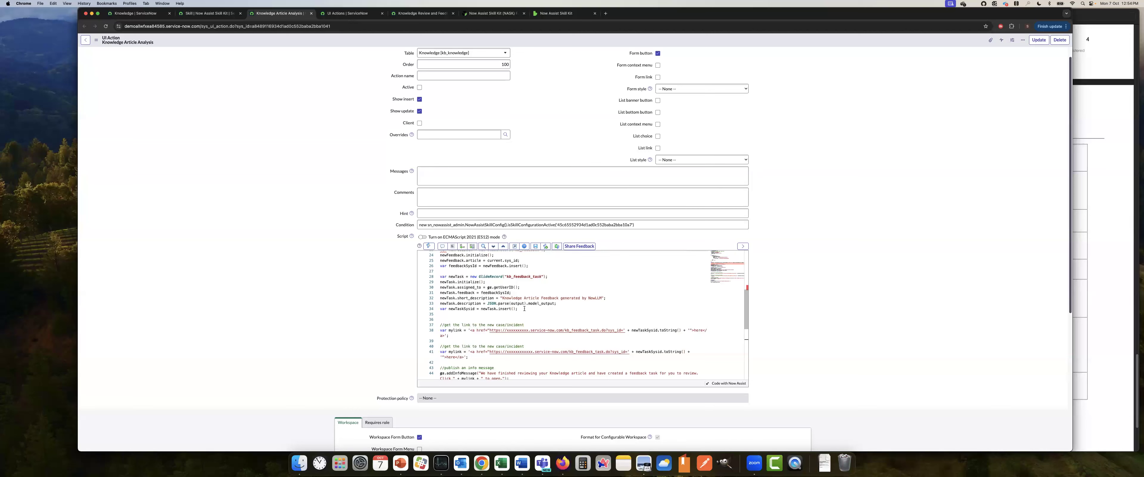
{"action": "scroll", "coordinate": [565, 311], "scroll_direction": "down", "scroll_amount": 3}
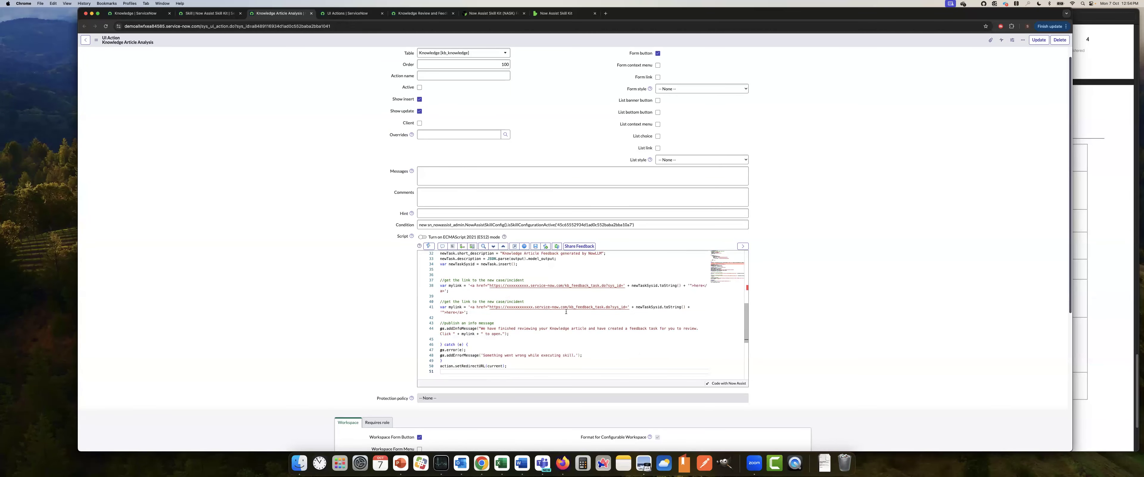
{"action": "scroll", "coordinate": [578, 331], "scroll_direction": "down", "scroll_amount": 3}
{"action": "scroll", "coordinate": [581, 331], "scroll_direction": "up", "scroll_amount": 5}
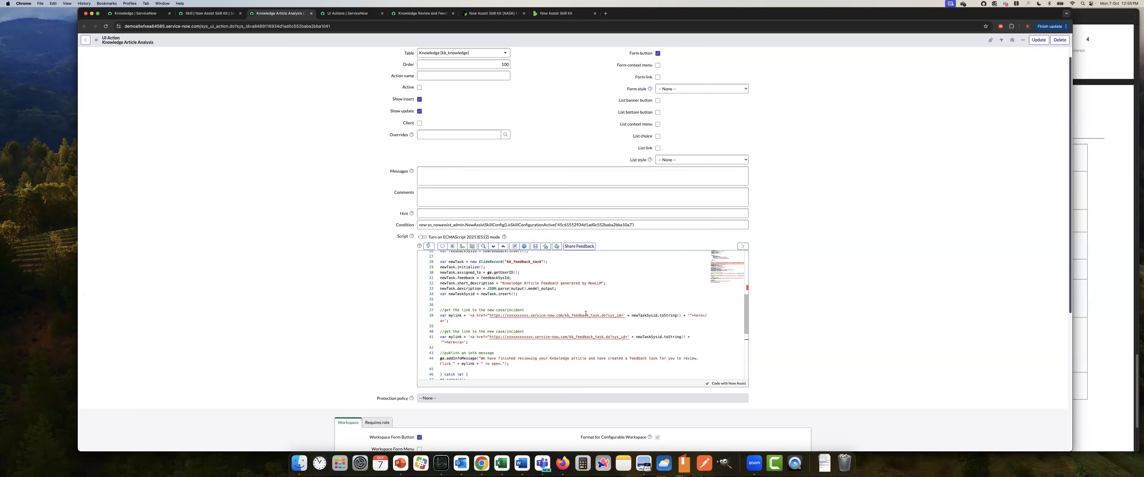
{"action": "scroll", "coordinate": [586, 314], "scroll_direction": "up", "scroll_amount": 10}
{"action": "scroll", "coordinate": [588, 314], "scroll_direction": "down", "scroll_amount": 12}
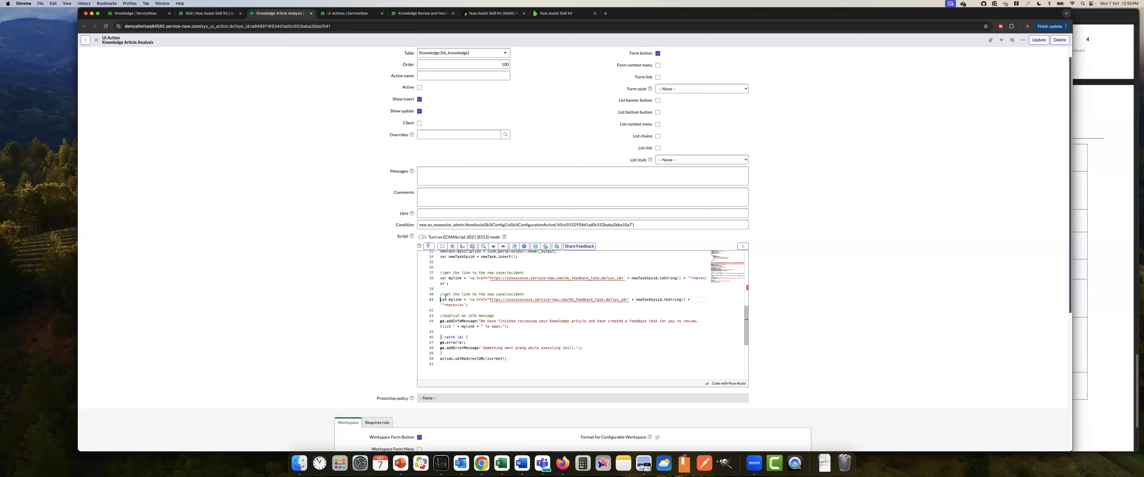
Comment out the duplicate mylink declaration on line 41 of the script with /* and */
{"action": "left_click", "coordinate": [440, 299]}
{"action": "type", "text": "/*"}
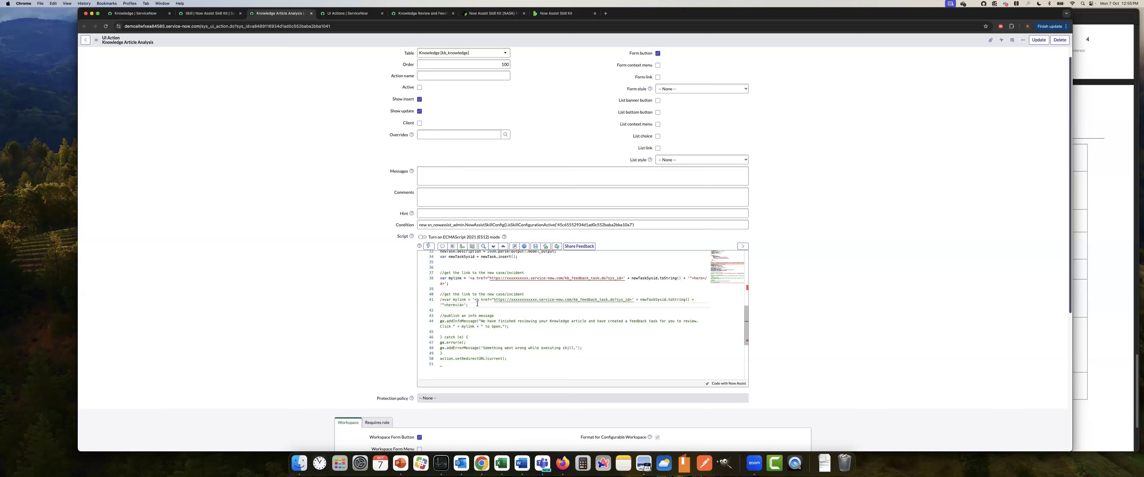
{"action": "type", "text": "*/"}
{"action": "scroll", "coordinate": [455, 293], "scroll_direction": "up", "scroll_amount": 3}
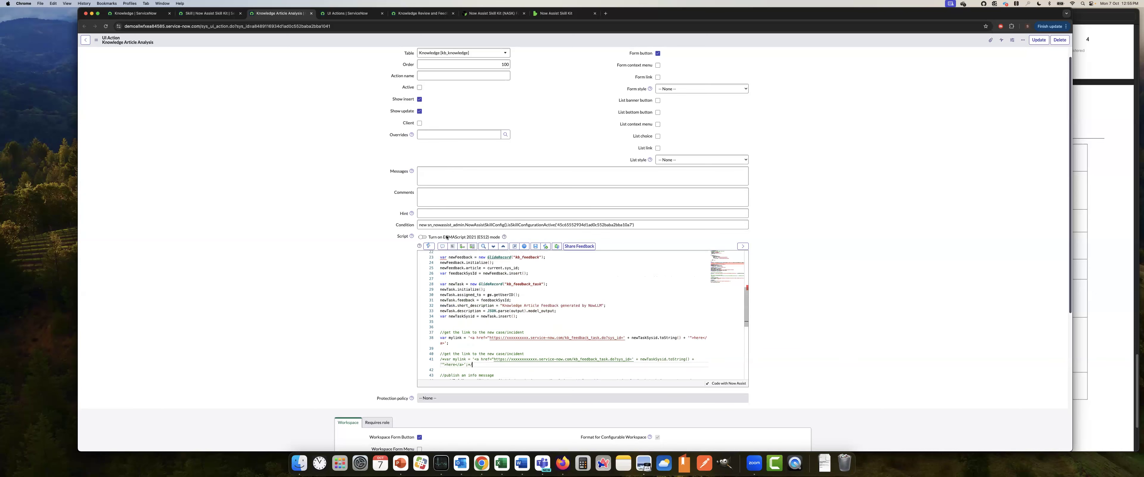
Replace the placeholder instance name in the remaining mylink URL with this instance's name from the page address
{"action": "double_click", "coordinate": [164, 25]}
{"action": "key", "text": "super+c"}
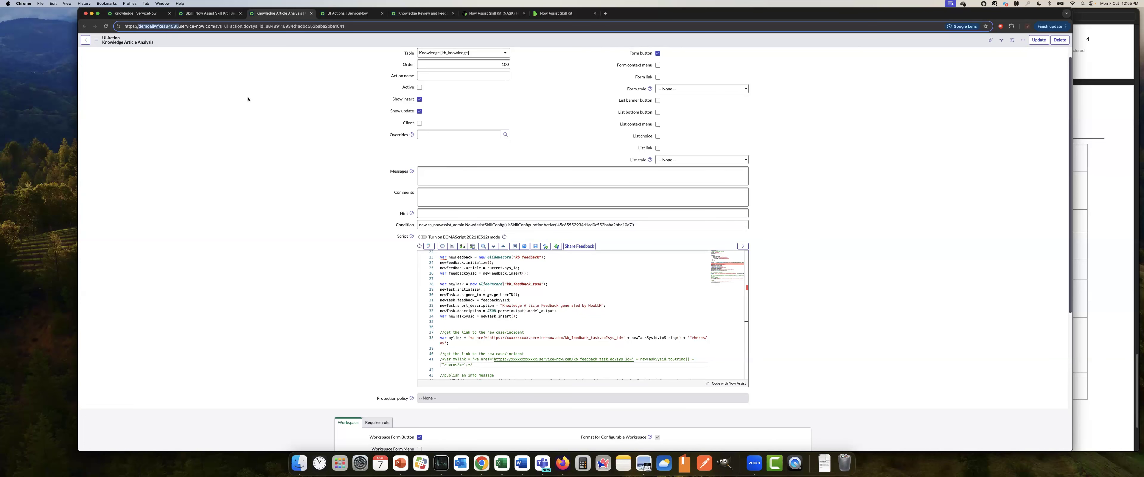
{"action": "left_click_drag", "start_coordinate": [528, 338], "coordinate": [506, 337]}
{"action": "key", "text": "super+v"}
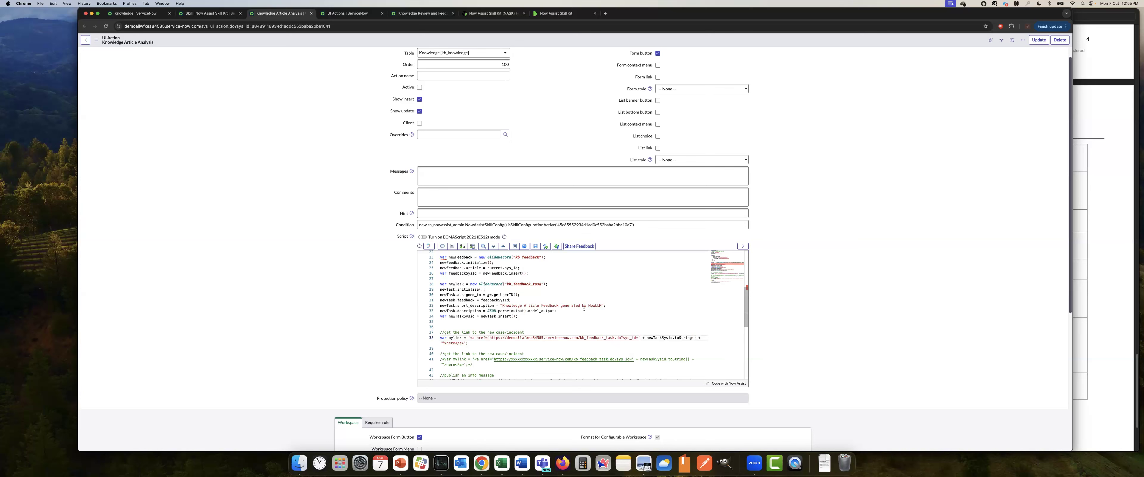
Check the rest of the edited script and try to save the UI action record
{"action": "scroll", "coordinate": [584, 308], "scroll_direction": "down", "scroll_amount": 3}
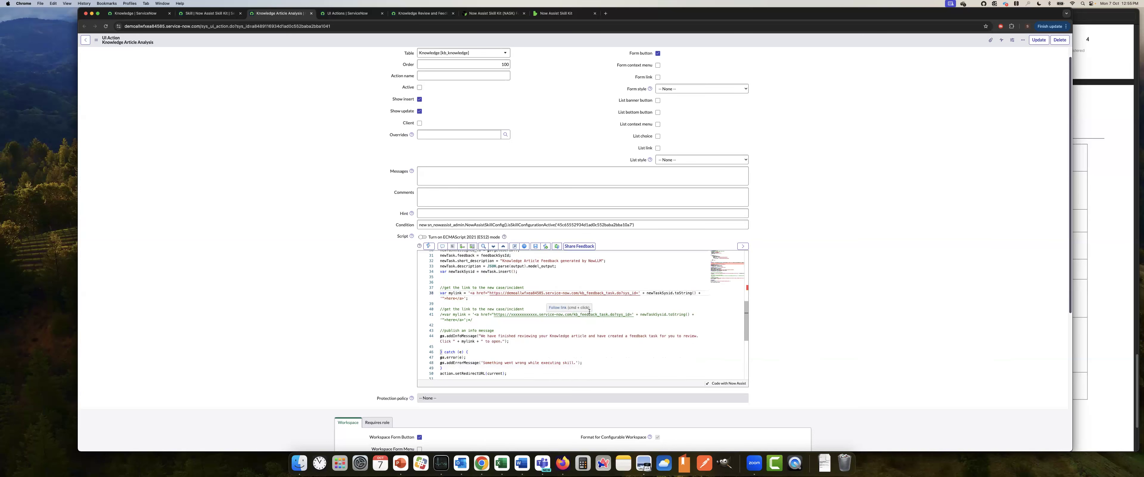
{"action": "scroll", "coordinate": [589, 319], "scroll_direction": "down", "scroll_amount": 3}
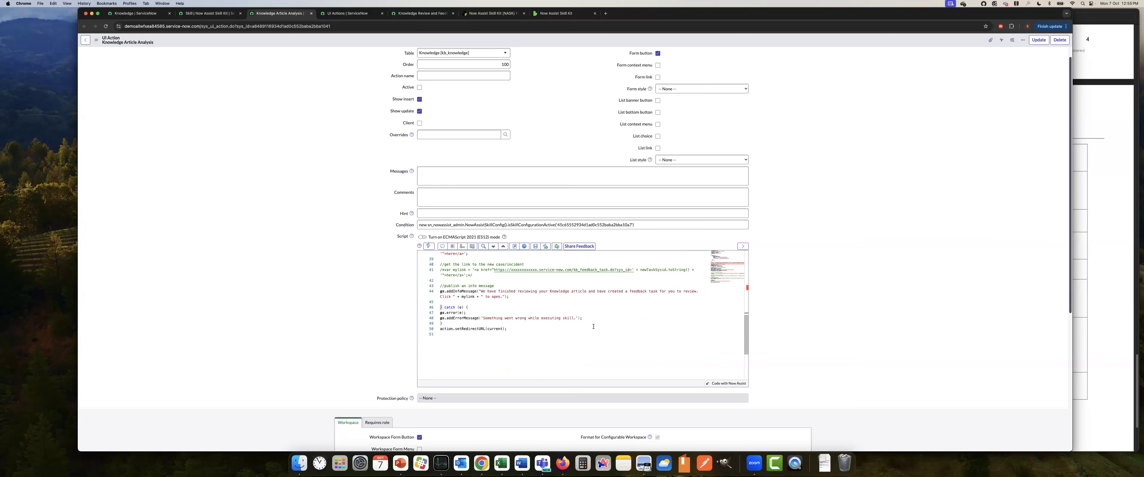
{"action": "scroll", "coordinate": [551, 328], "scroll_direction": "up", "scroll_amount": 15}
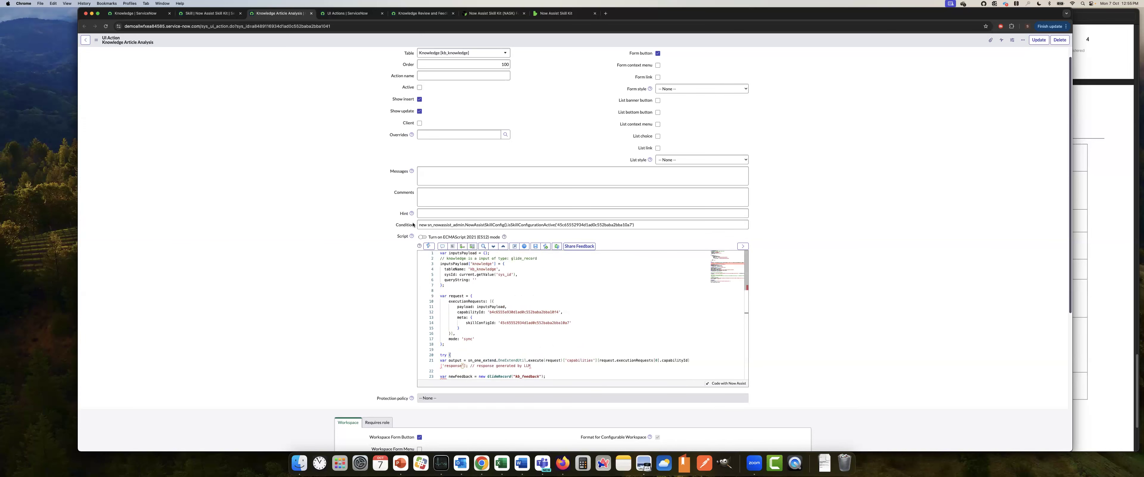
{"action": "left_click", "coordinate": [96, 40]}
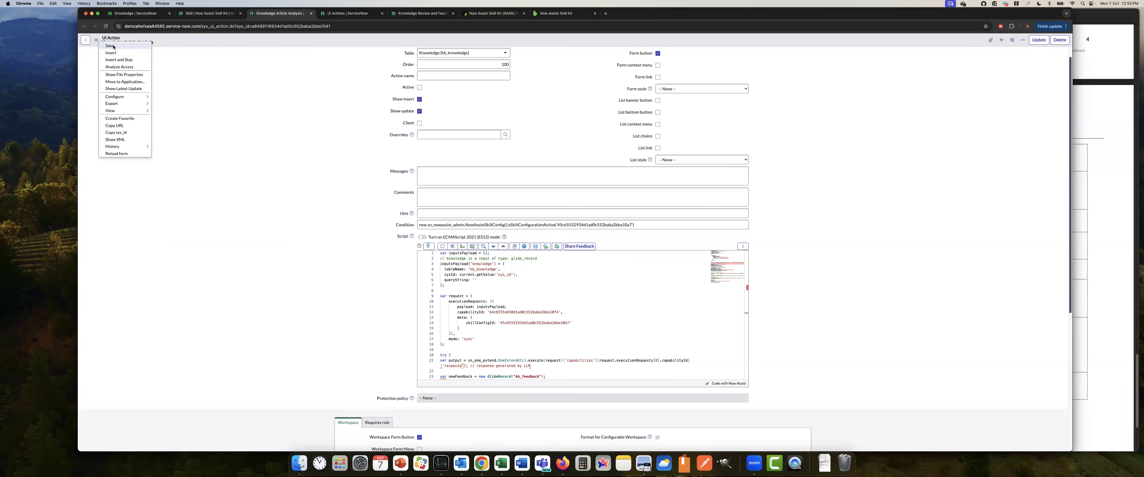
{"action": "left_click", "coordinate": [109, 46]}
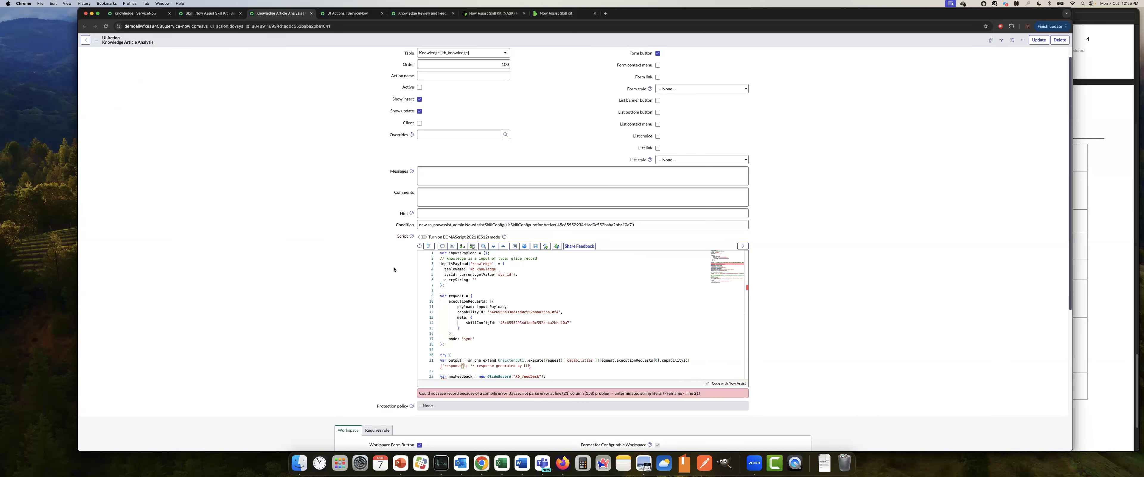
Add the missing closing quote after 'response' in the output line of the script and save the UI action
{"action": "scroll", "coordinate": [397, 293], "scroll_direction": "down", "scroll_amount": 2}
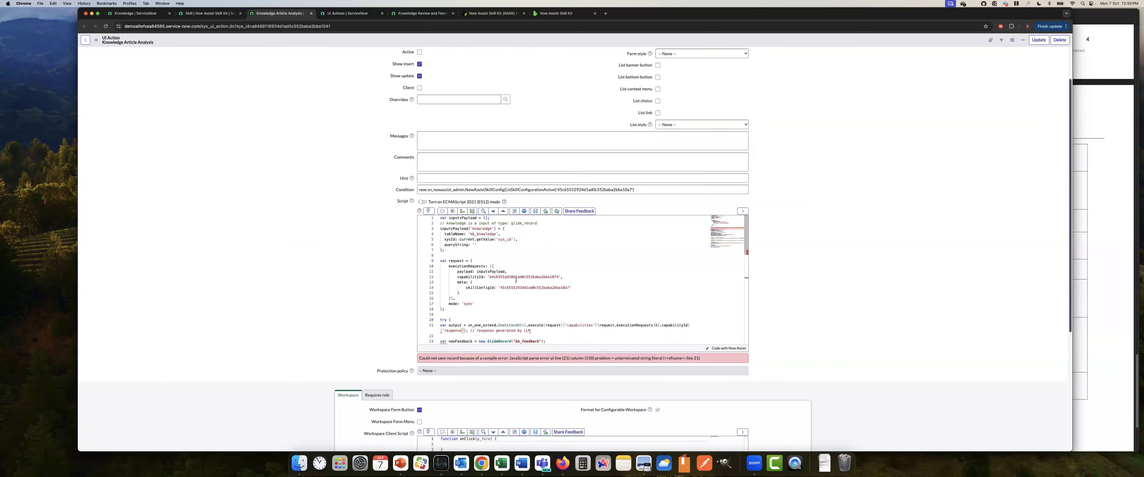
{"action": "scroll", "coordinate": [502, 282], "scroll_direction": "down", "scroll_amount": 2}
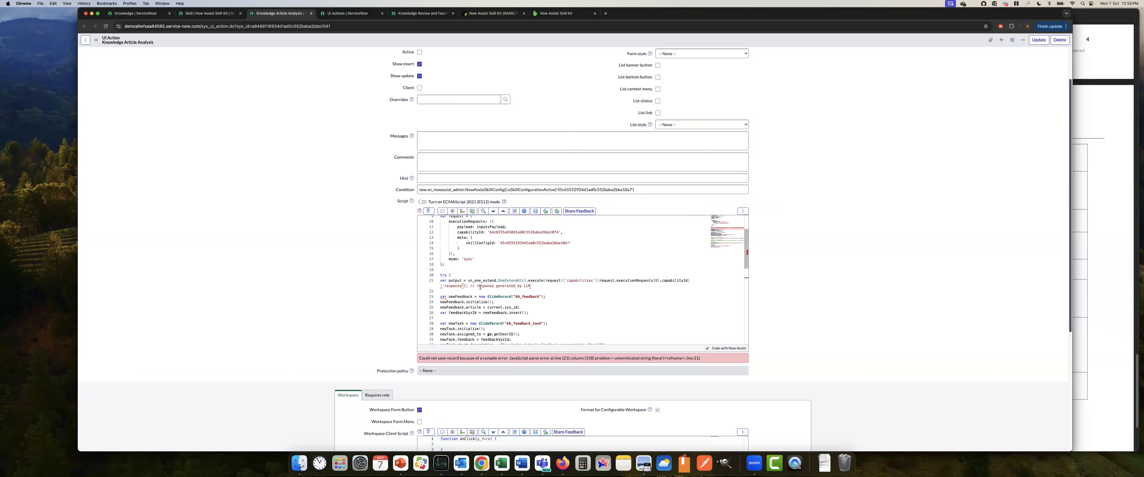
{"action": "left_click", "coordinate": [463, 285]}
{"action": "type", "text": "'"}
{"action": "left_click", "coordinate": [96, 42]}
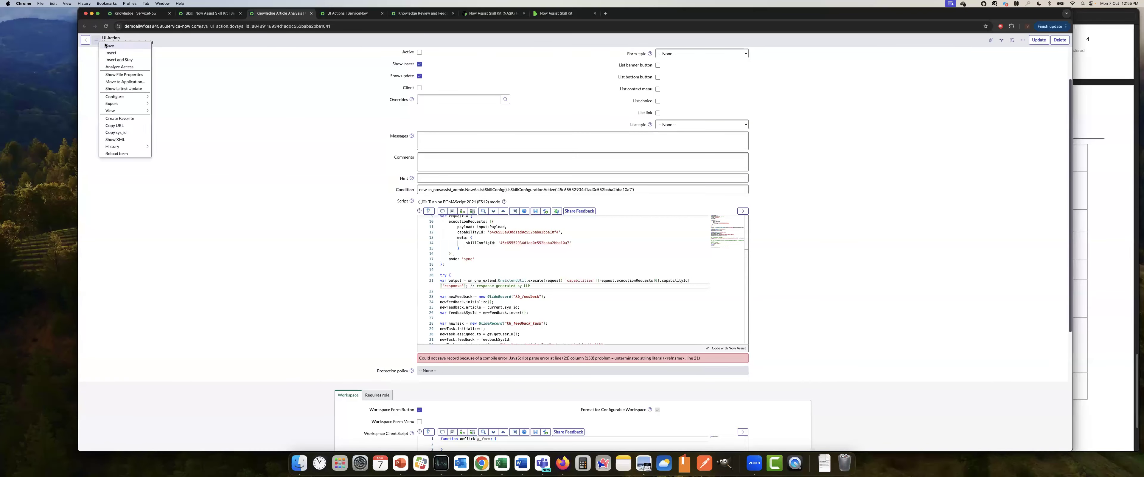
{"action": "left_click", "coordinate": [111, 46]}
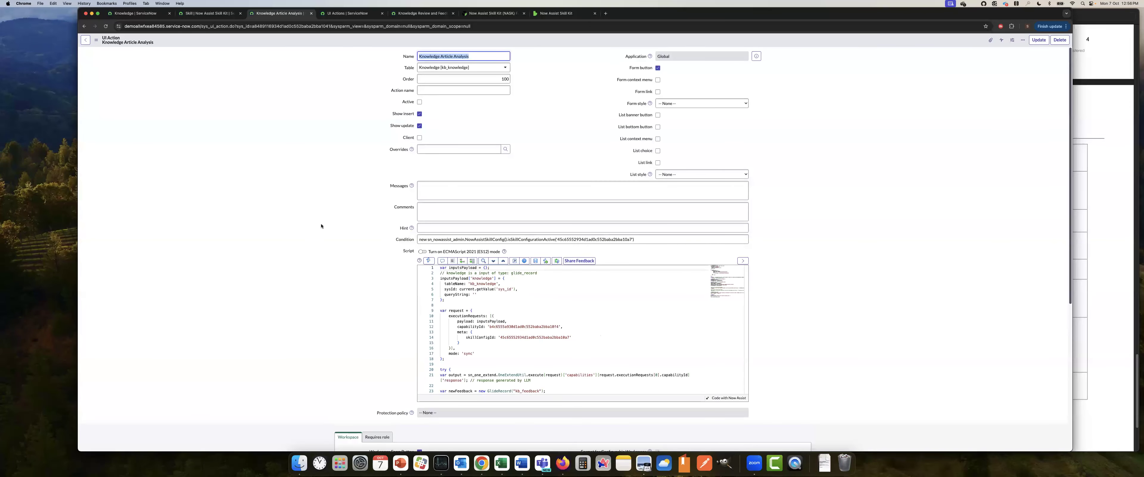
Set the Knowledge Article Analysis UI action to active and save the record
{"action": "left_click", "coordinate": [419, 103]}
{"action": "left_click", "coordinate": [96, 40]}
{"action": "left_click", "coordinate": [112, 46]}
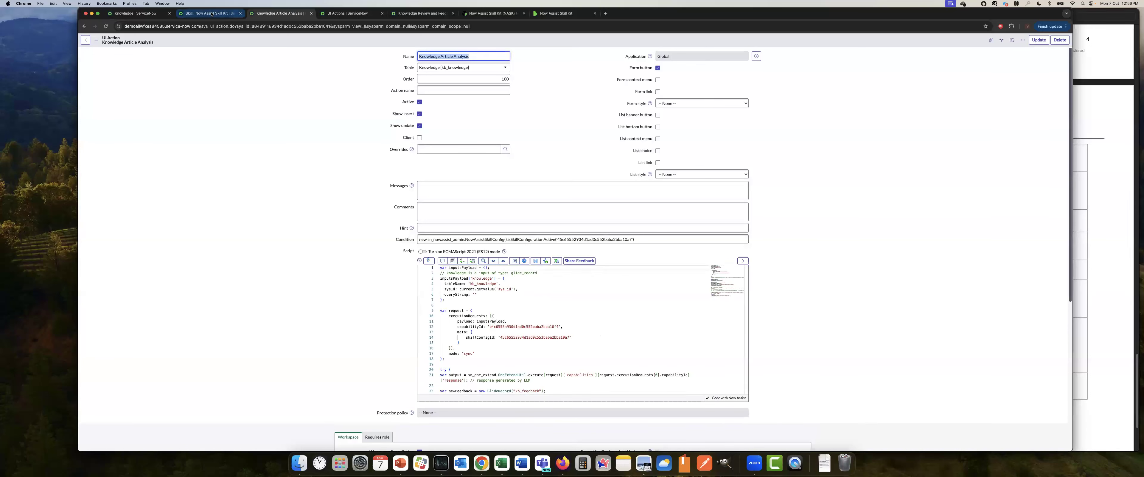
Save the Knowledge Article Analysis skill's deployment settings again and return to its prompt editor
{"action": "left_click", "coordinate": [212, 14]}
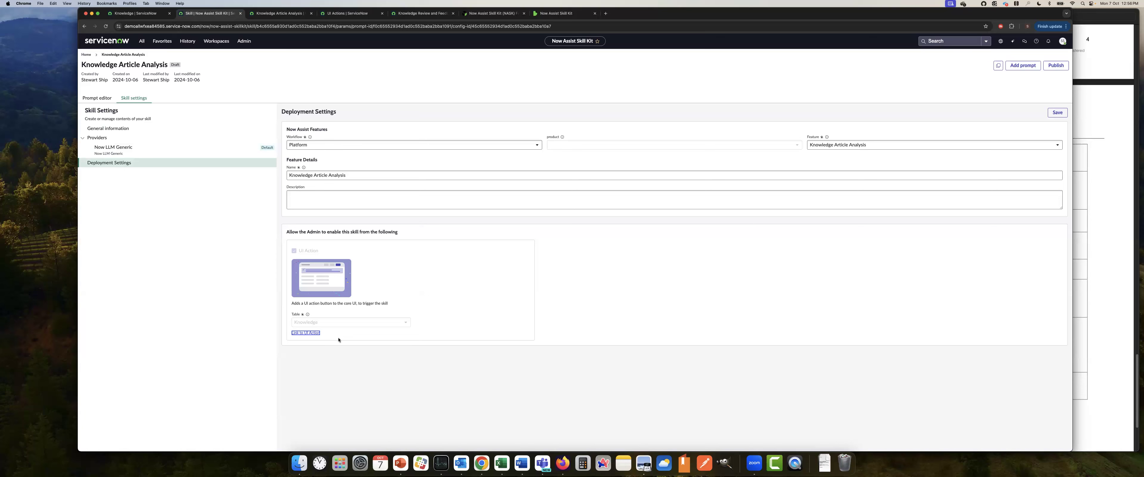
{"action": "left_click", "coordinate": [1056, 113]}
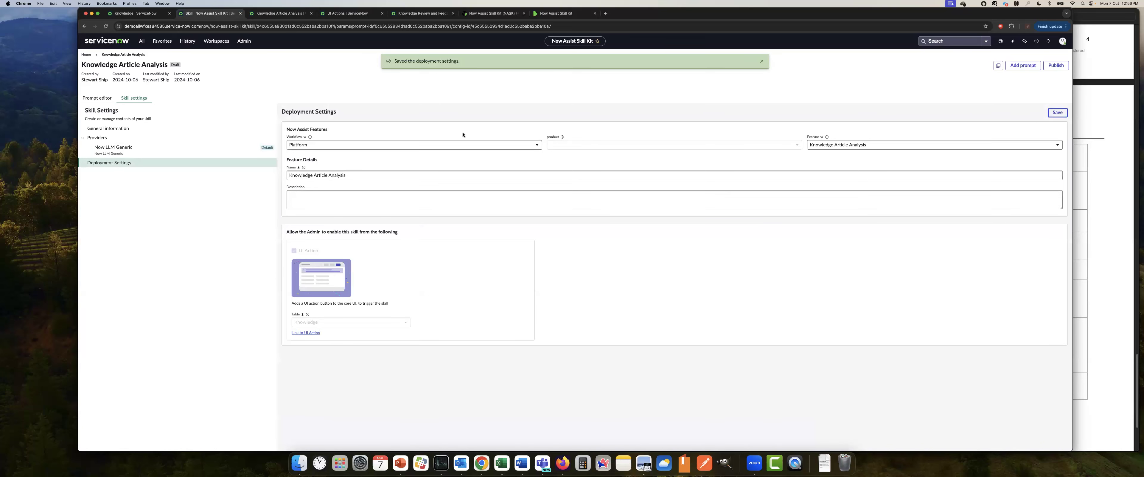
{"action": "left_click", "coordinate": [99, 98]}
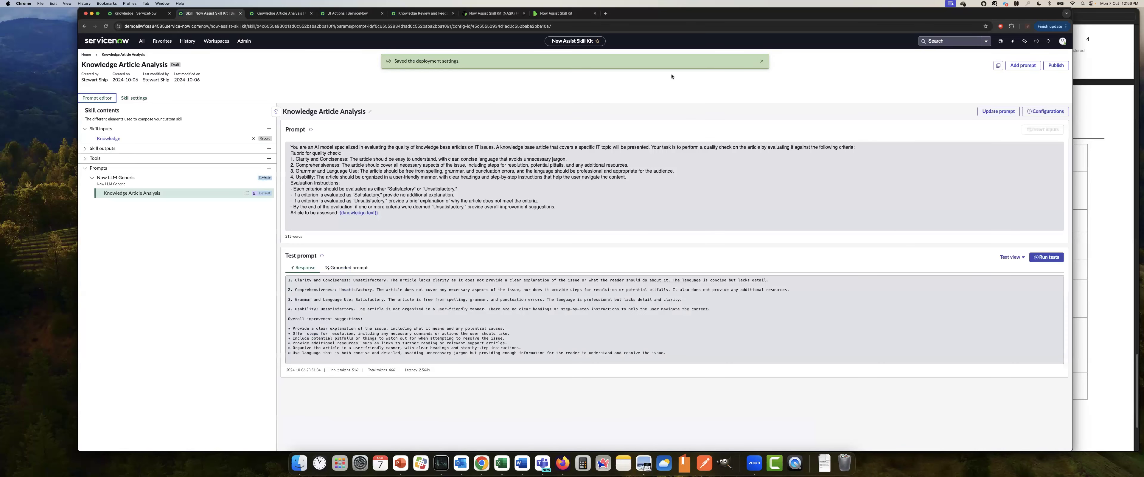
{"action": "left_click", "coordinate": [761, 61]}
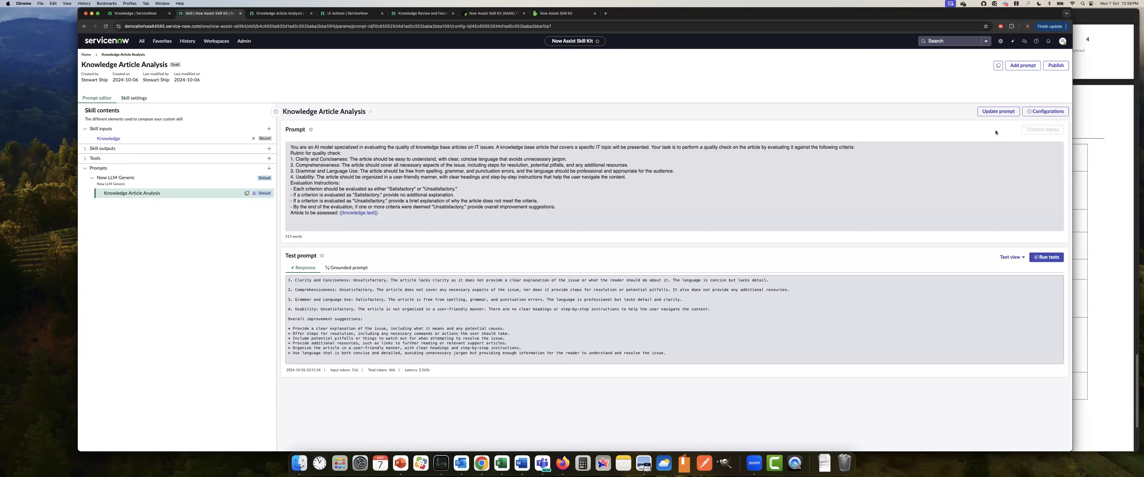
Publish the skill with the Knowledge Article Analysis (v1) prompt included and open its page in Now Assist Admin
{"action": "left_click", "coordinate": [1058, 70]}
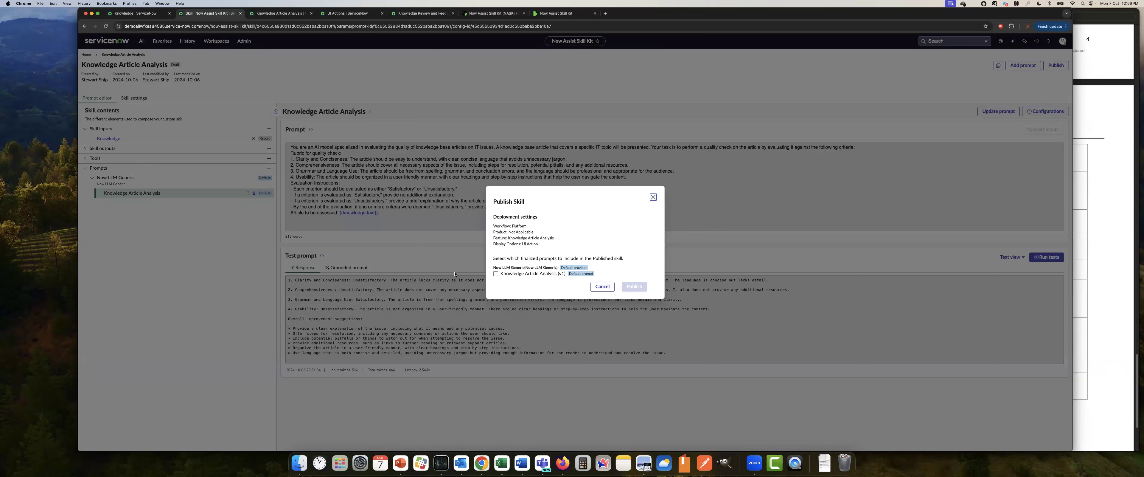
{"action": "left_click", "coordinate": [495, 273]}
{"action": "left_click", "coordinate": [634, 286]}
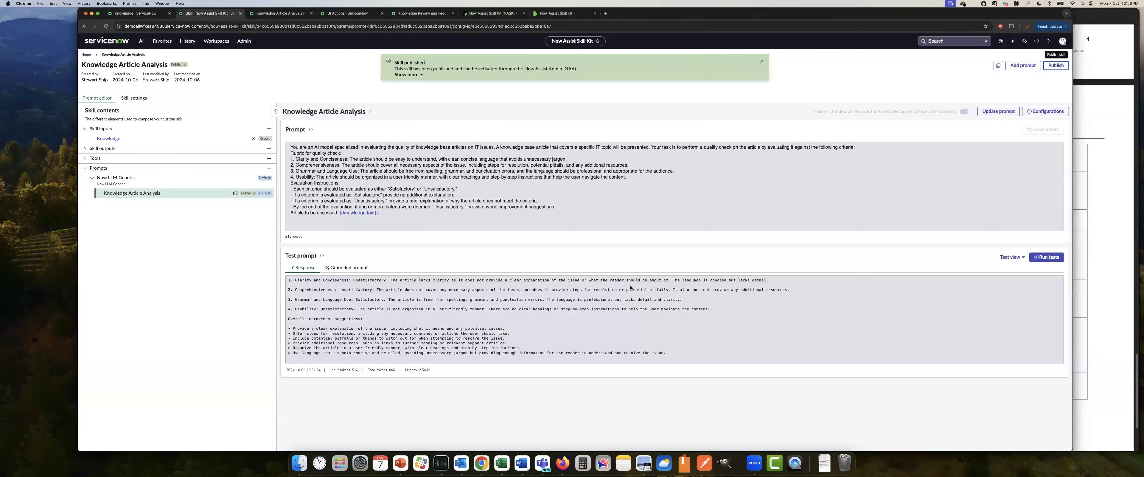
{"action": "left_click", "coordinate": [406, 74]}
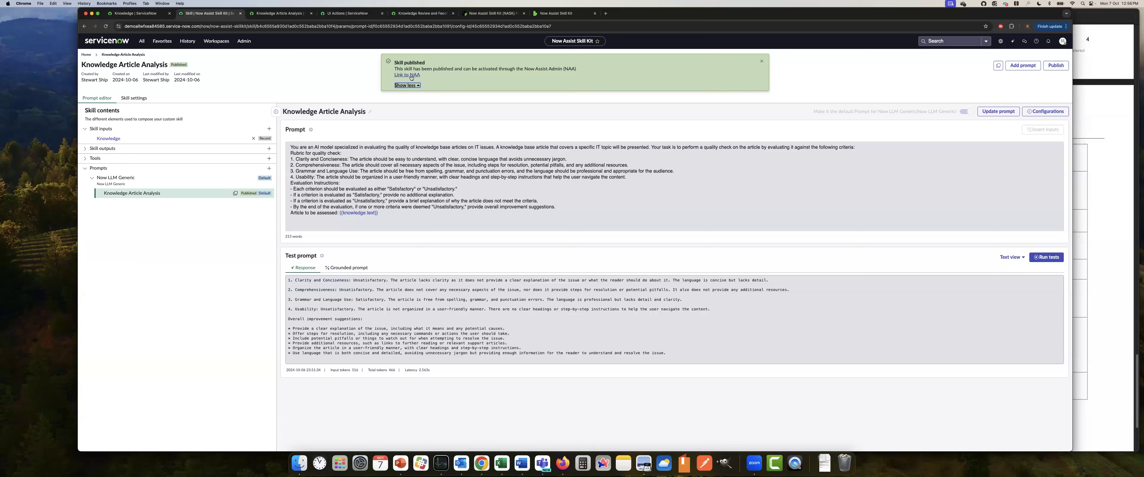
{"action": "left_click", "coordinate": [411, 76]}
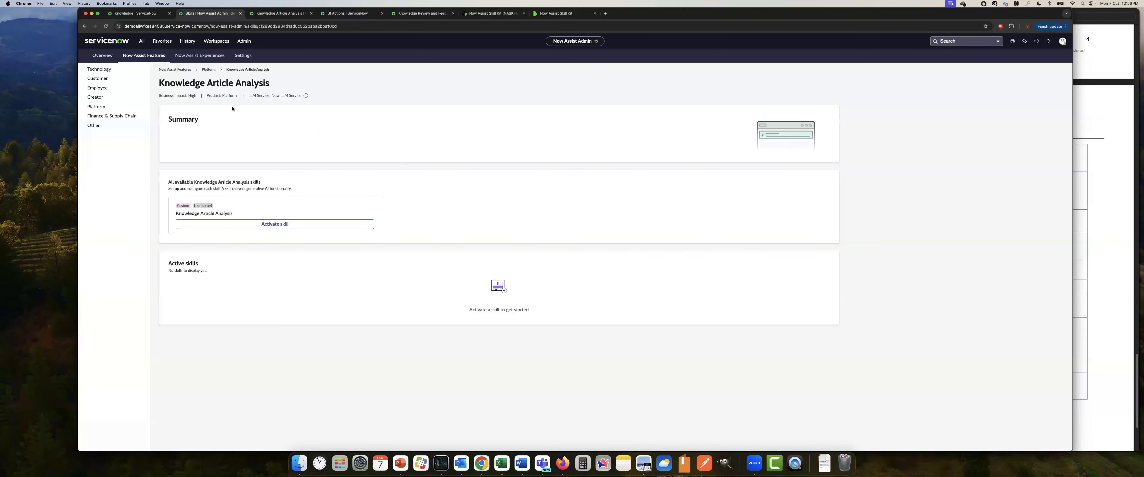
Search the application navigator for "now assi" and open the Now Assist Features list in Now Assist Admin
{"action": "left_click", "coordinate": [141, 41]}
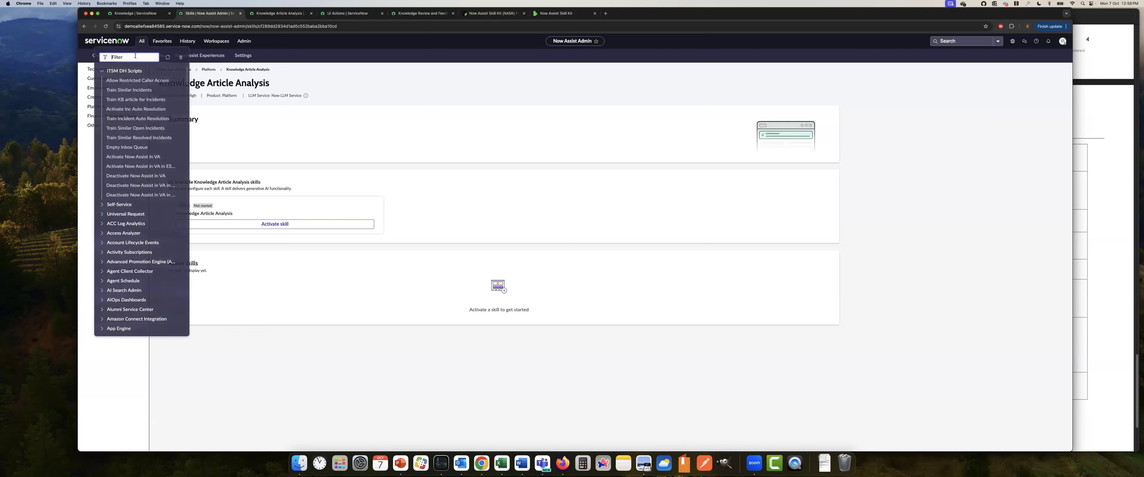
{"action": "type", "text": "now assi"}
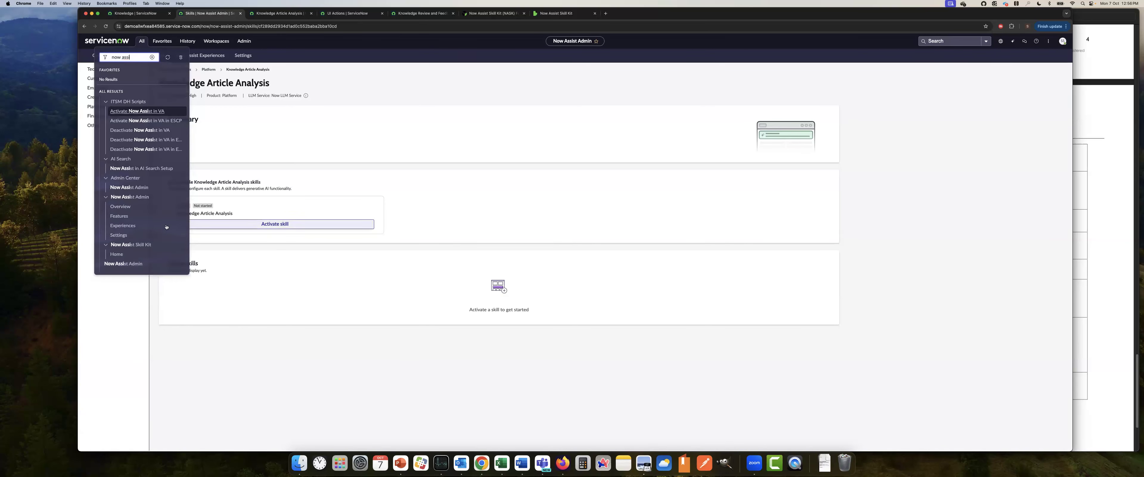
{"action": "left_click", "coordinate": [128, 215]}
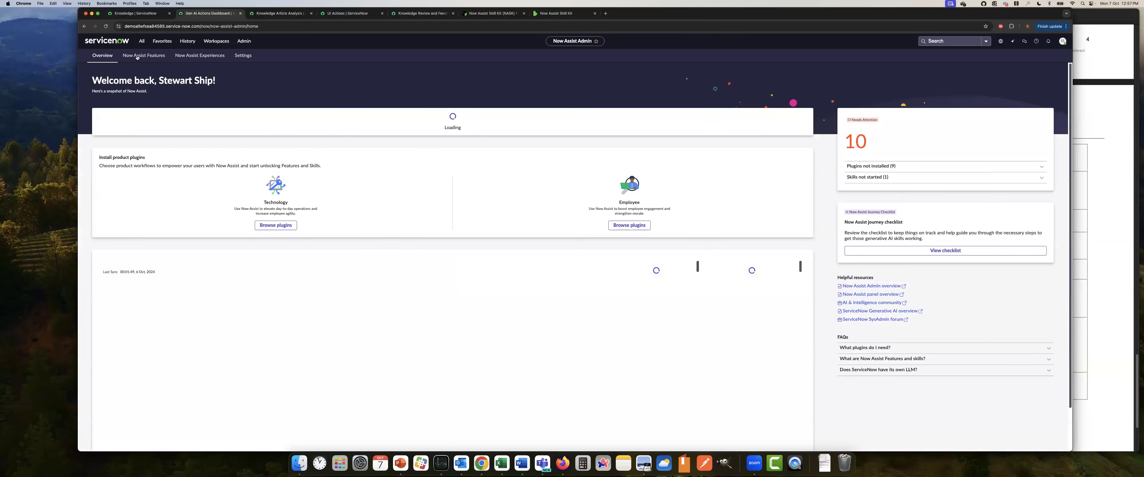
{"action": "left_click", "coordinate": [137, 57]}
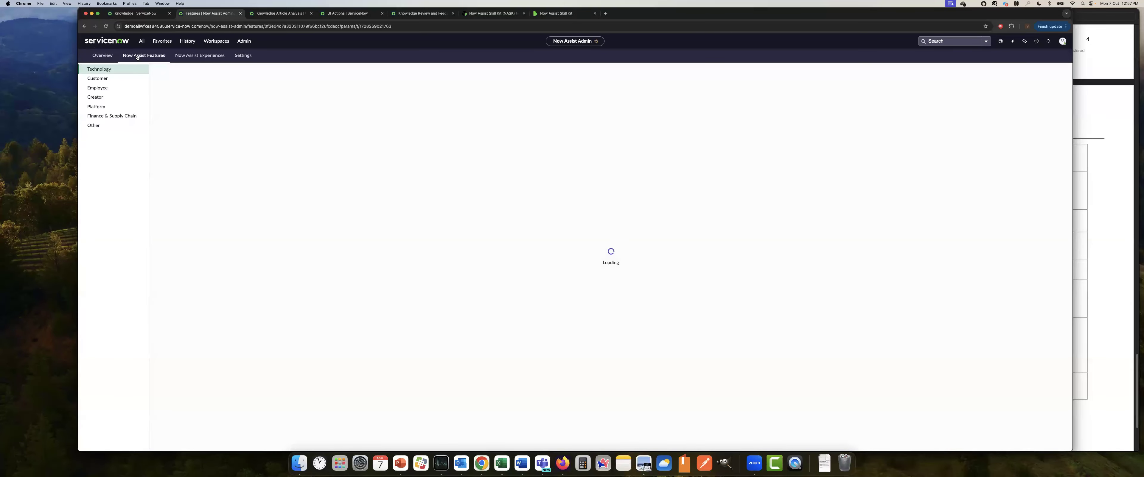
Activate the Knowledge Article Analysis skill from the Platform features with its Core UI display kept on
{"action": "left_click", "coordinate": [101, 108]}
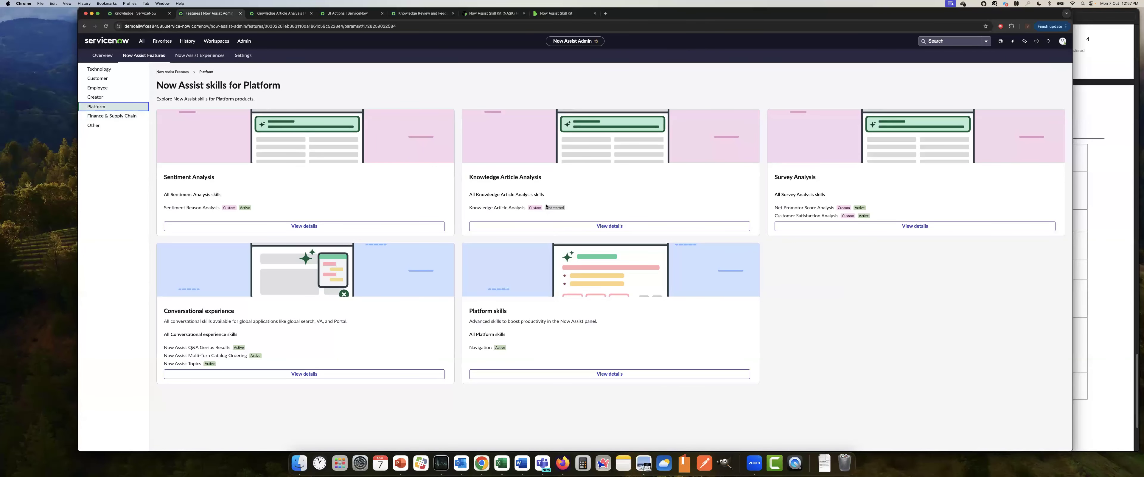
{"action": "left_click", "coordinate": [622, 226]}
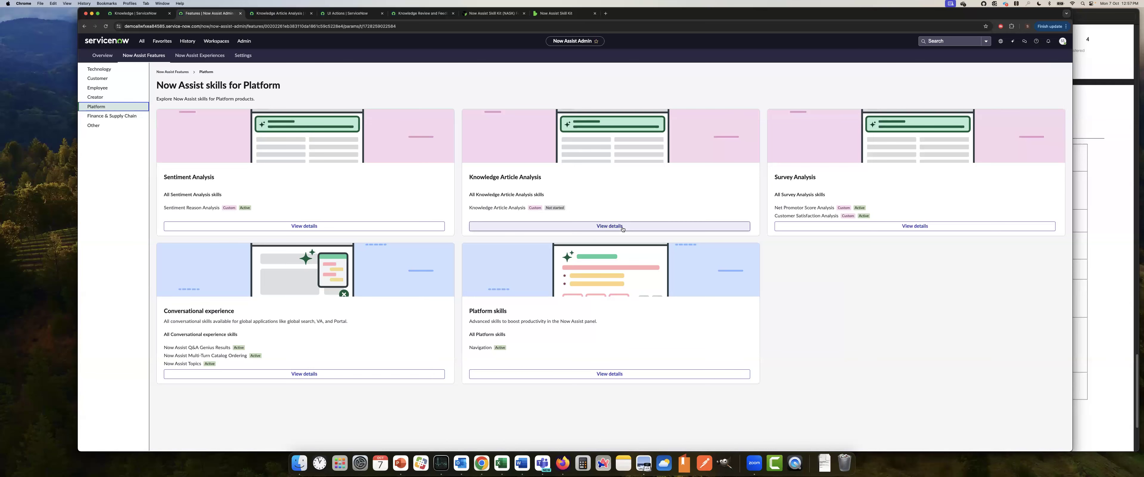
{"action": "left_click", "coordinate": [272, 227]}
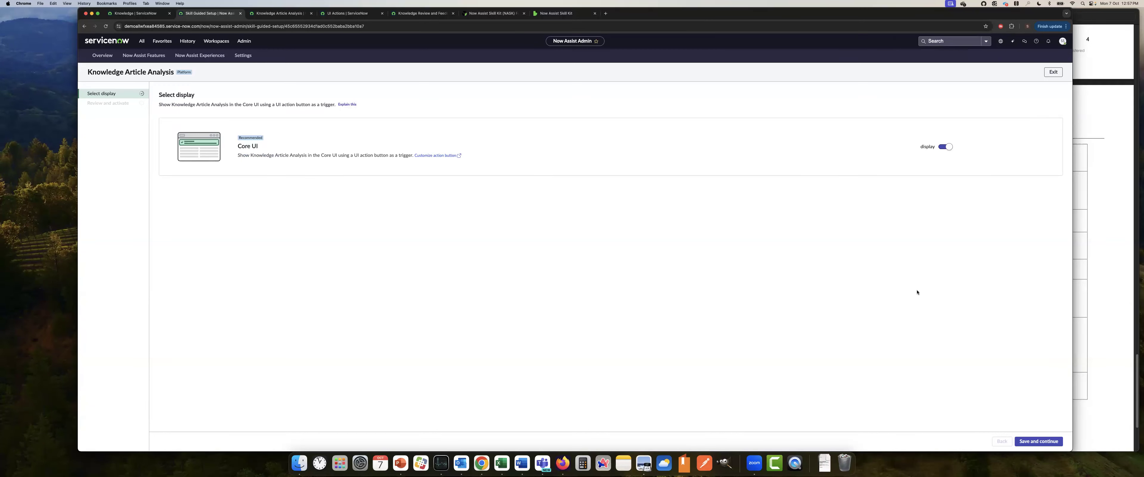
{"action": "left_click", "coordinate": [1029, 439]}
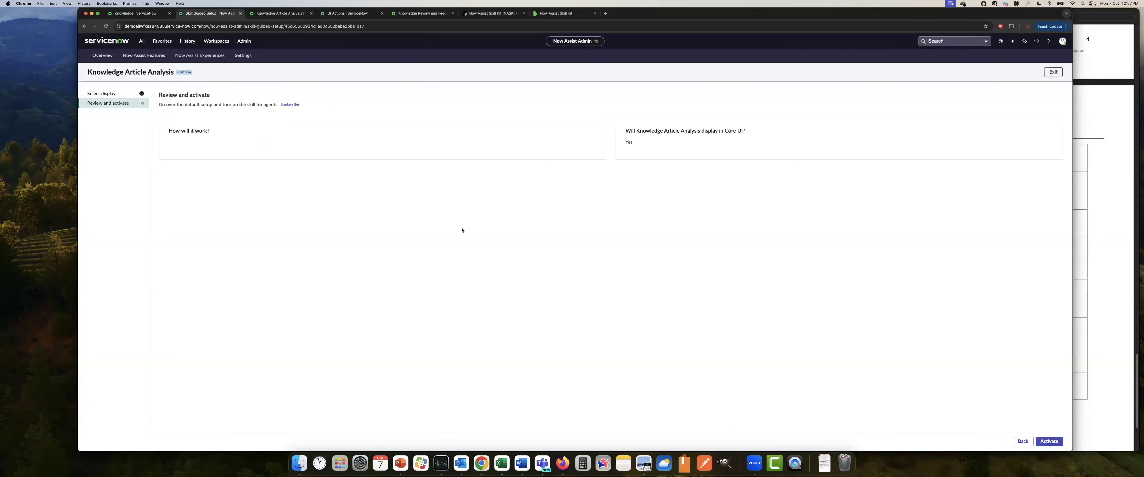
{"action": "left_click", "coordinate": [1039, 443]}
{"action": "left_click", "coordinate": [556, 305]}
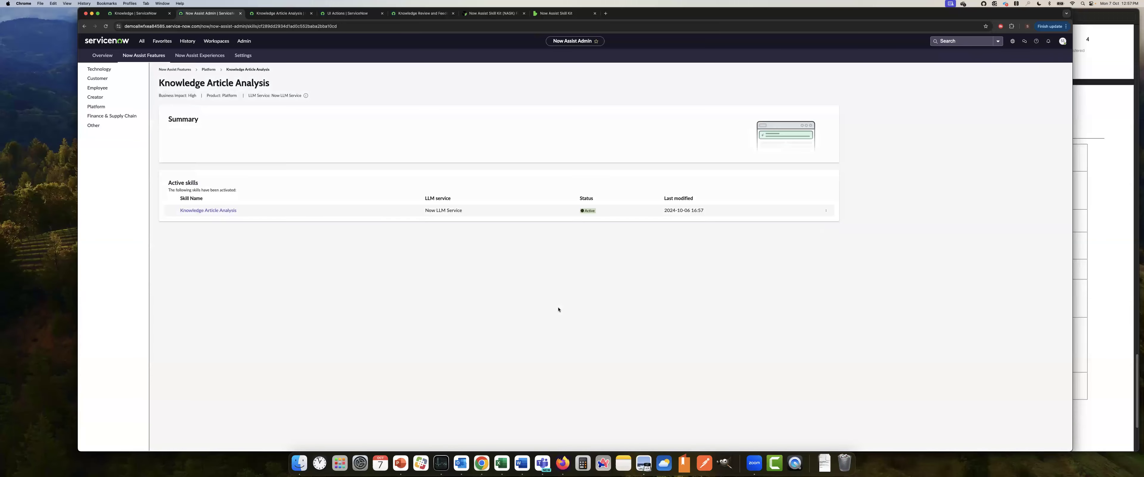
Search the application navigator for "knowledge" and open the list of all knowledge articles
{"action": "left_click", "coordinate": [142, 42]}
{"action": "type", "text": "knowledge"}
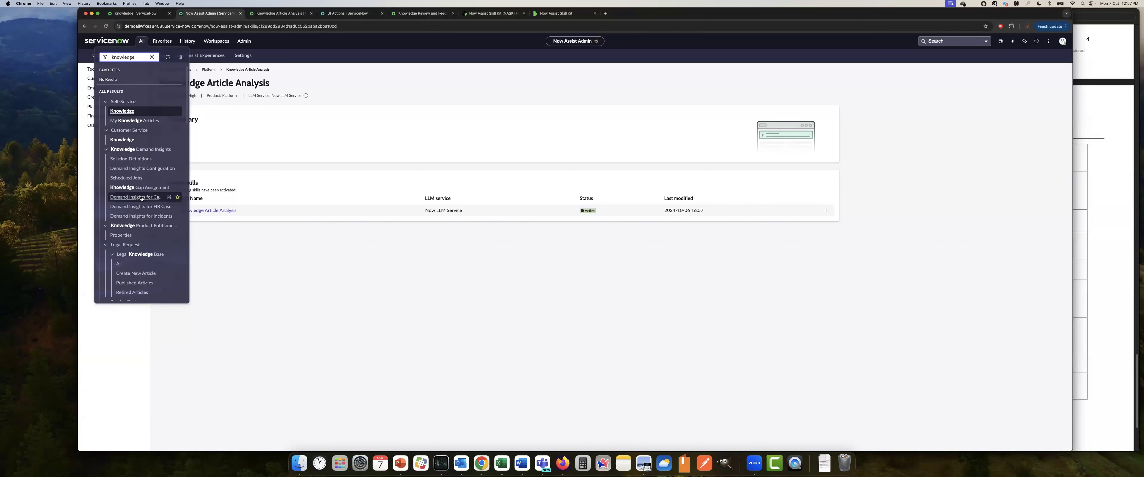
{"action": "scroll", "coordinate": [141, 199], "scroll_direction": "down", "scroll_amount": 5}
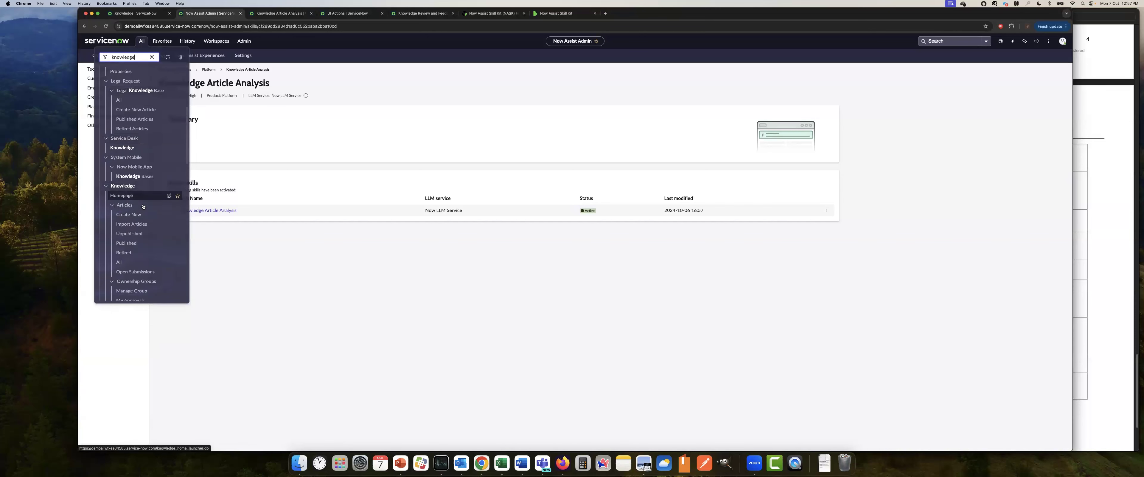
{"action": "left_click", "coordinate": [120, 263]}
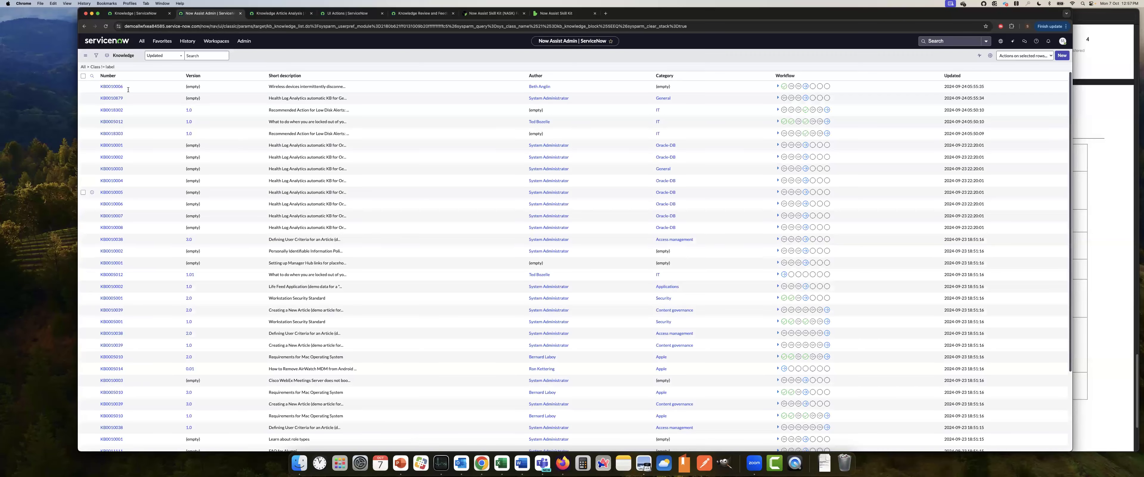
Filter the knowledge list by article number and open article KB0011203
{"action": "left_click", "coordinate": [117, 87]}
{"action": "type", "text": "*"}
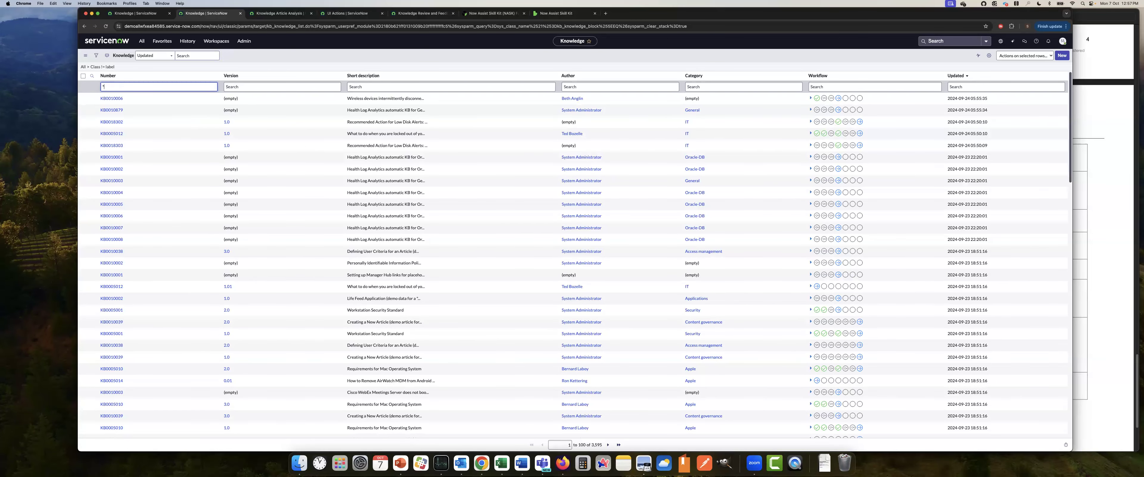
{"action": "key", "text": "Return"}
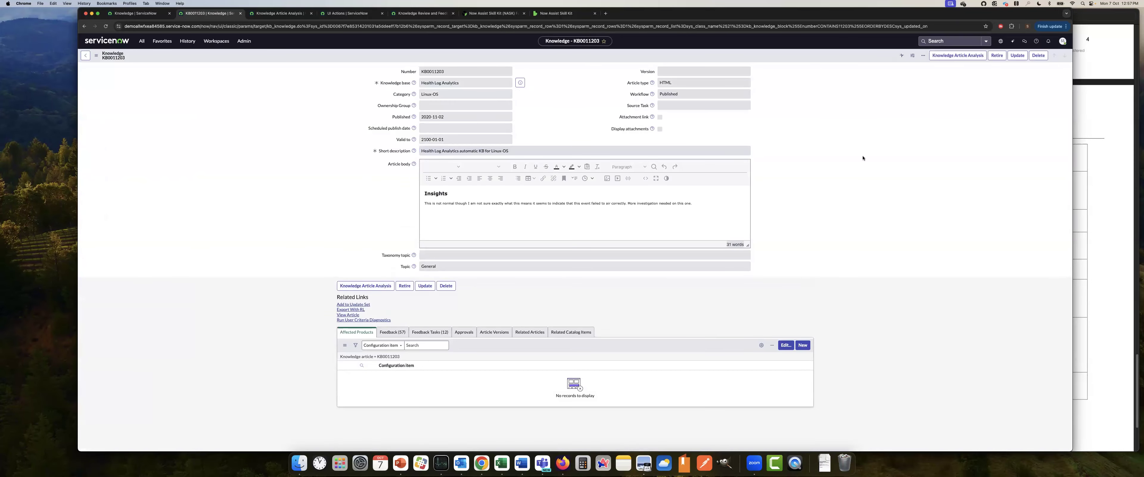
Run Knowledge Article Analysis on the article and review the description of the feedback task it creates
{"action": "left_click", "coordinate": [944, 56]}
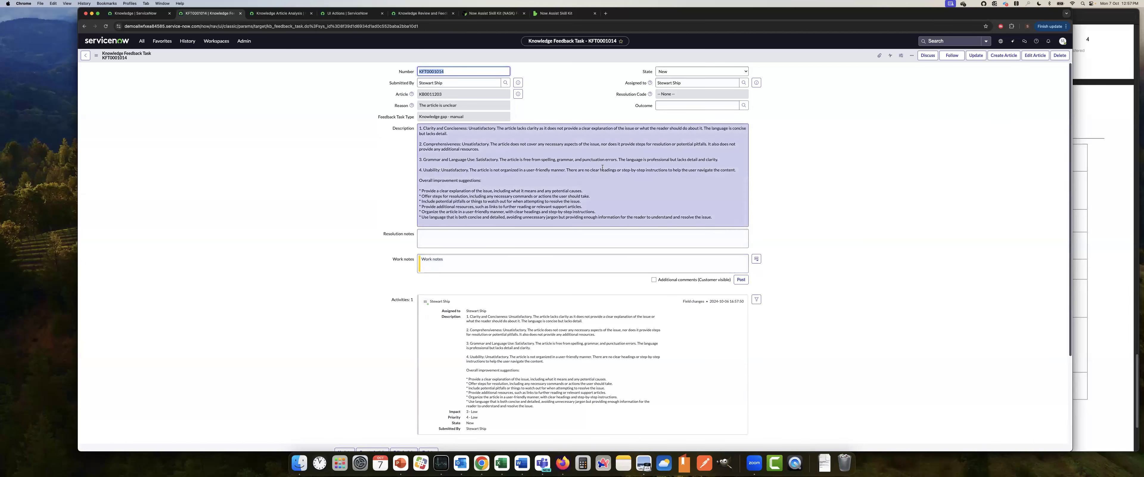
{"action": "left_click_drag", "start_coordinate": [470, 129], "coordinate": [505, 186]}
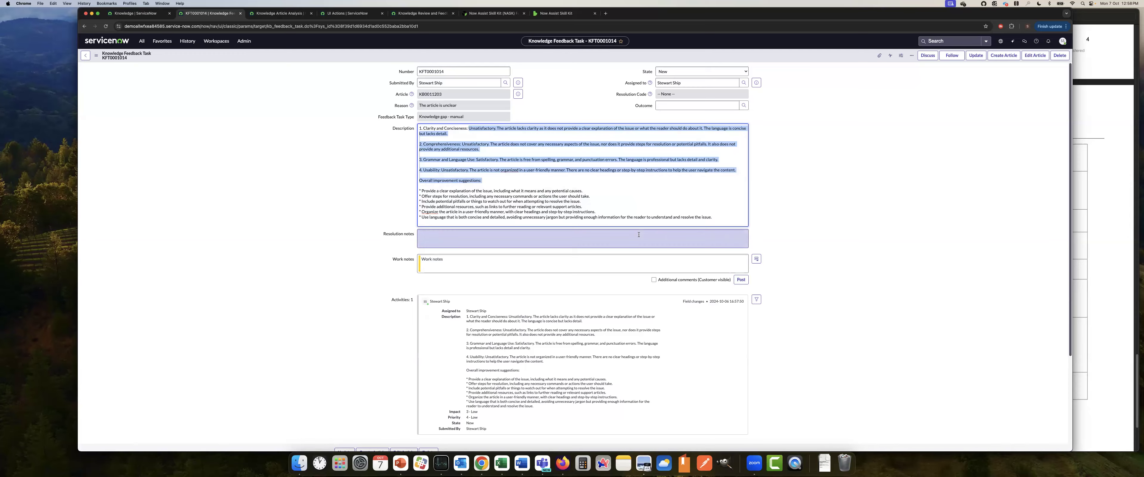
{"action": "scroll", "coordinate": [612, 236], "scroll_direction": "down", "scroll_amount": 5}
{"action": "scroll", "coordinate": [620, 249], "scroll_direction": "up", "scroll_amount": 5}
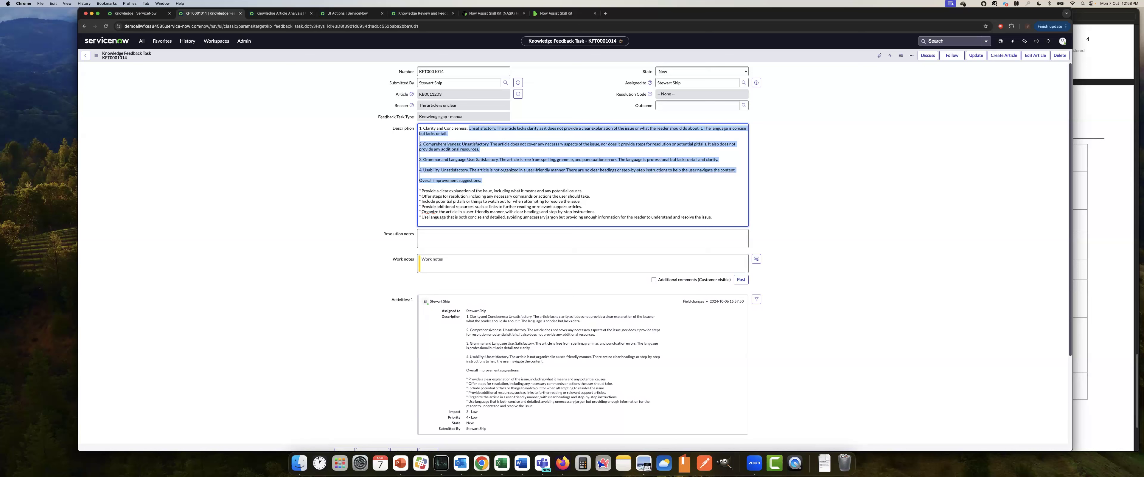
Switch to the Now Assist Skill Kit (NASK) FAQ on ServiceNow Community and read its introduction
{"action": "left_click", "coordinate": [493, 13]}
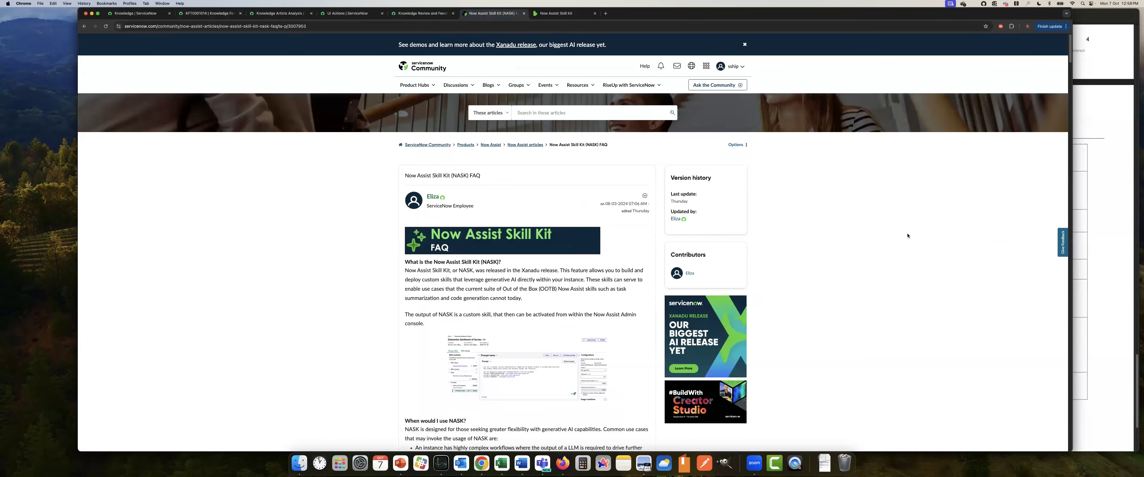
{"action": "scroll", "coordinate": [907, 233], "scroll_direction": "down", "scroll_amount": 1}
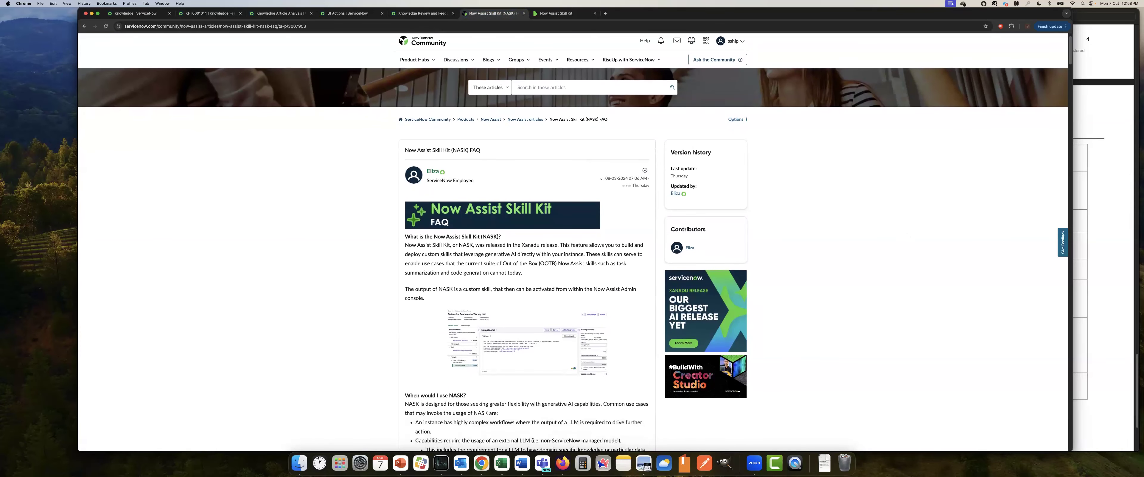